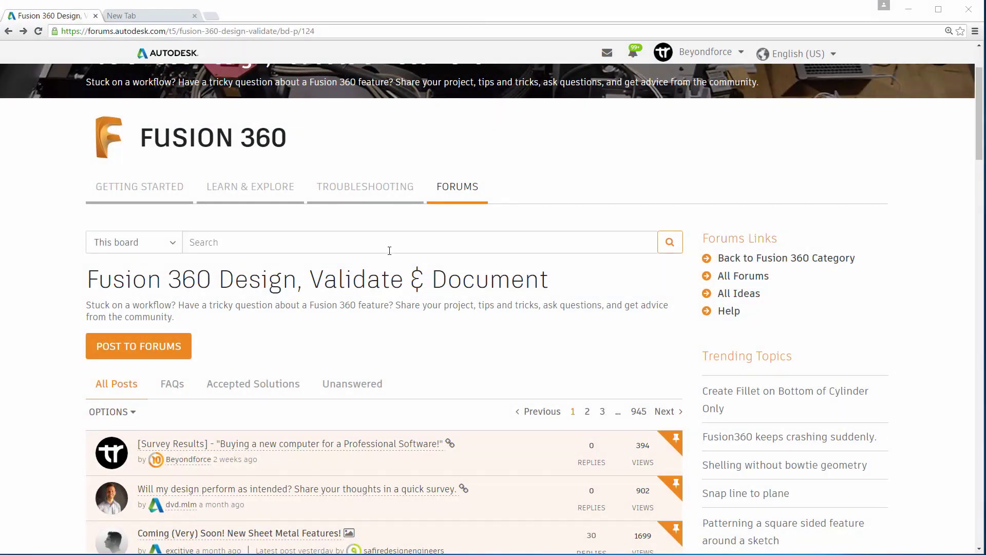
- Start a new post in the Fusion 360 Design, Validate & Document forum and title it "Meaningful Title"
{"action": "left_click", "coordinate": [150, 348]}
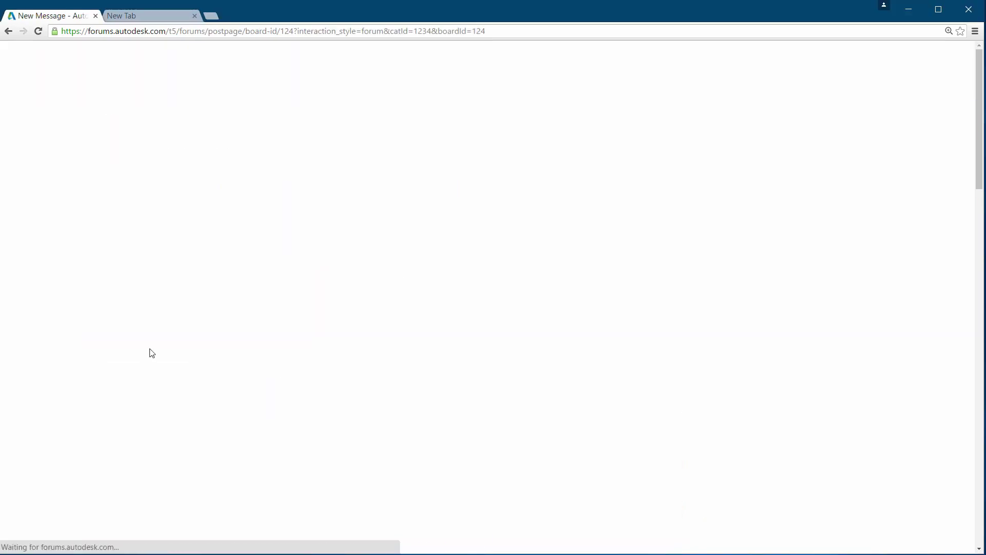
{"action": "scroll", "coordinate": [236, 345], "scroll_direction": "down", "scroll_amount": 6}
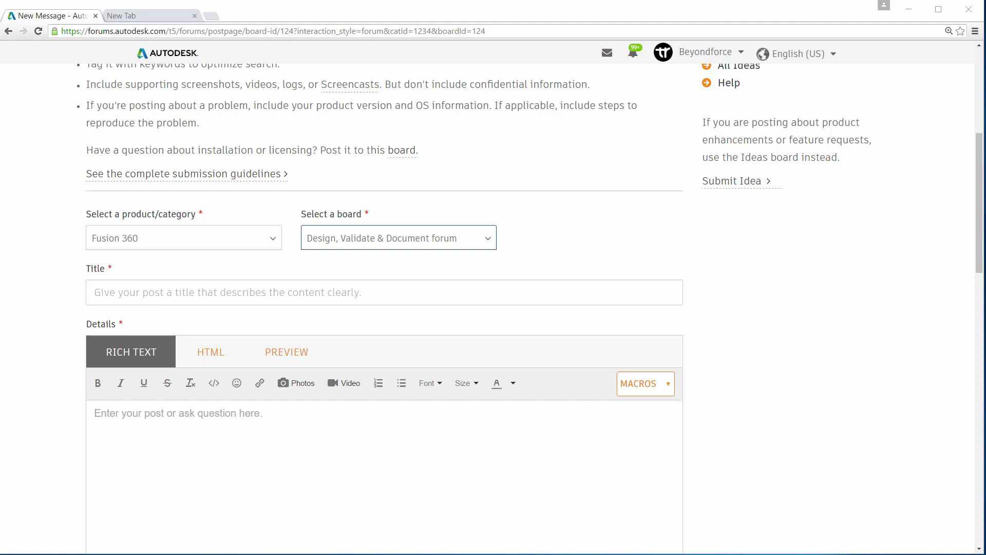
{"action": "key", "text": "alt+Tab"}
{"action": "type", "text": "Meaningful Title"}
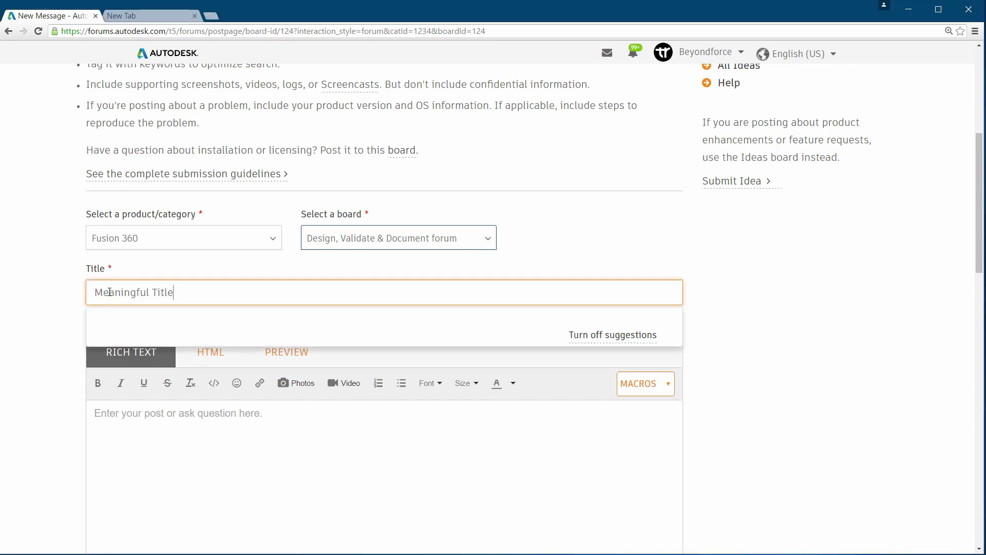
{"action": "left_click", "coordinate": [41, 306]}
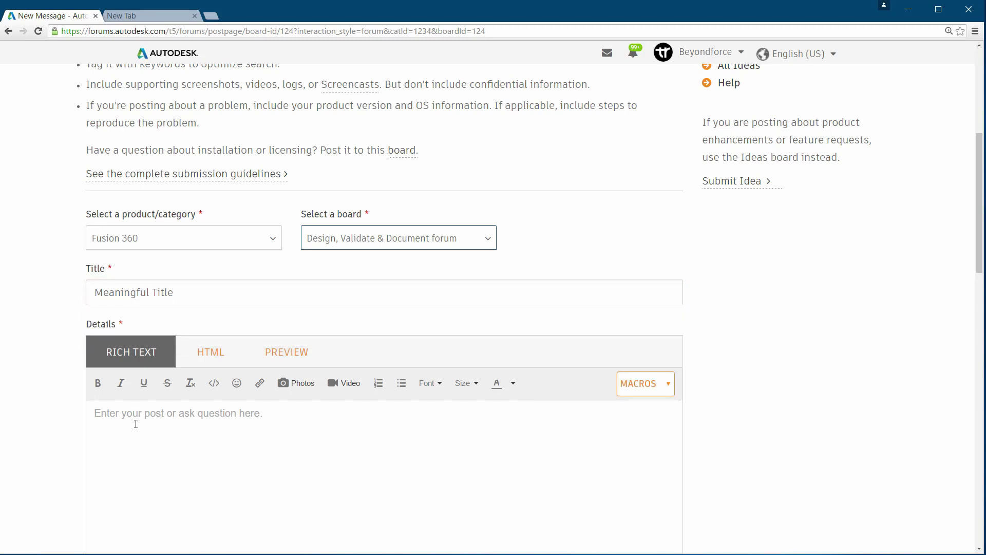
- Fill the post details with "Hi all," and the "[Short Description]" placeholder, separated by a blank line
{"action": "key", "text": "alt+Tab"}
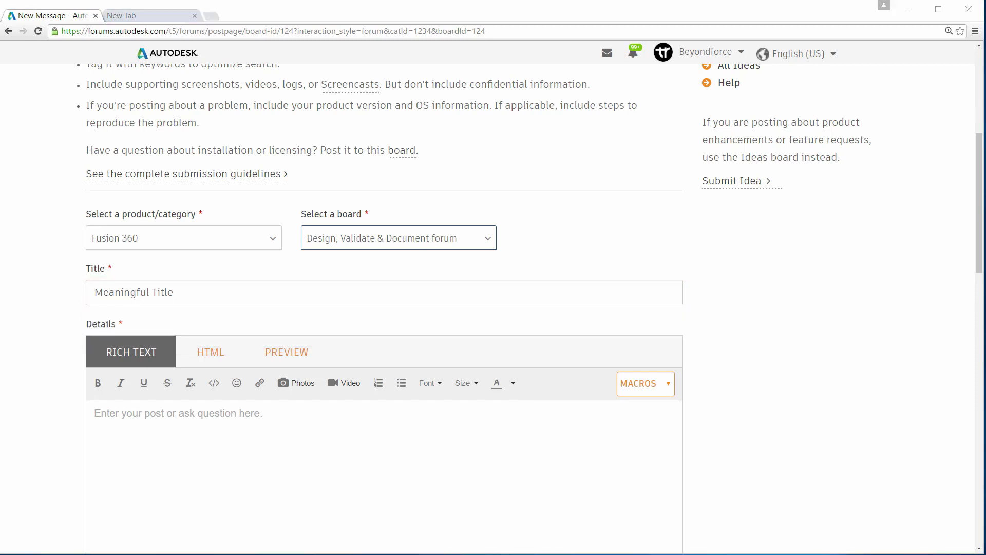
{"action": "left_click", "coordinate": [111, 417]}
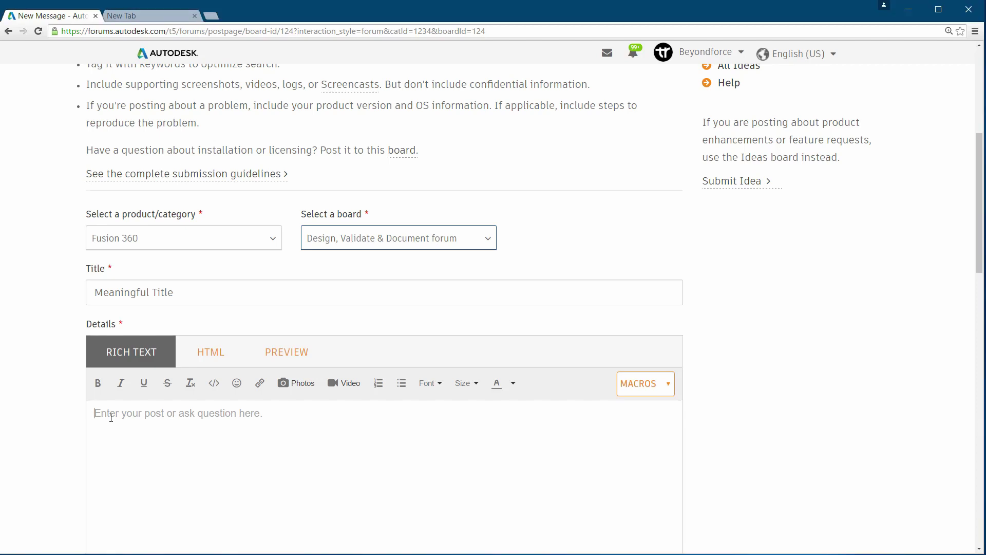
{"action": "right_click", "coordinate": [111, 417]}
{"action": "left_click", "coordinate": [191, 503]}
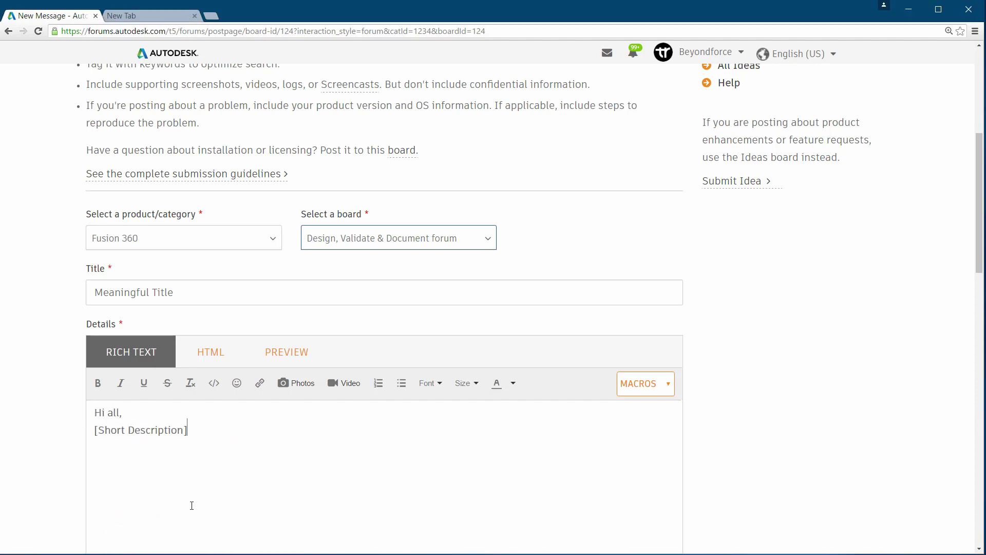
{"action": "left_click", "coordinate": [136, 415]}
{"action": "key", "text": "Return"}
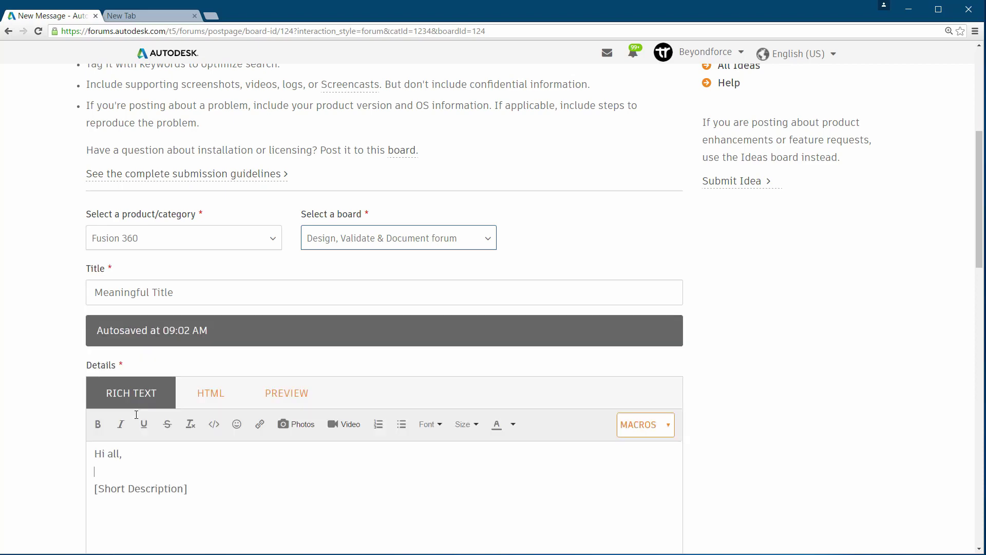
- Paste the "[Screencast]" placeholder into the post details below the short description
{"action": "scroll", "coordinate": [236, 492], "scroll_direction": "down", "scroll_amount": 2}
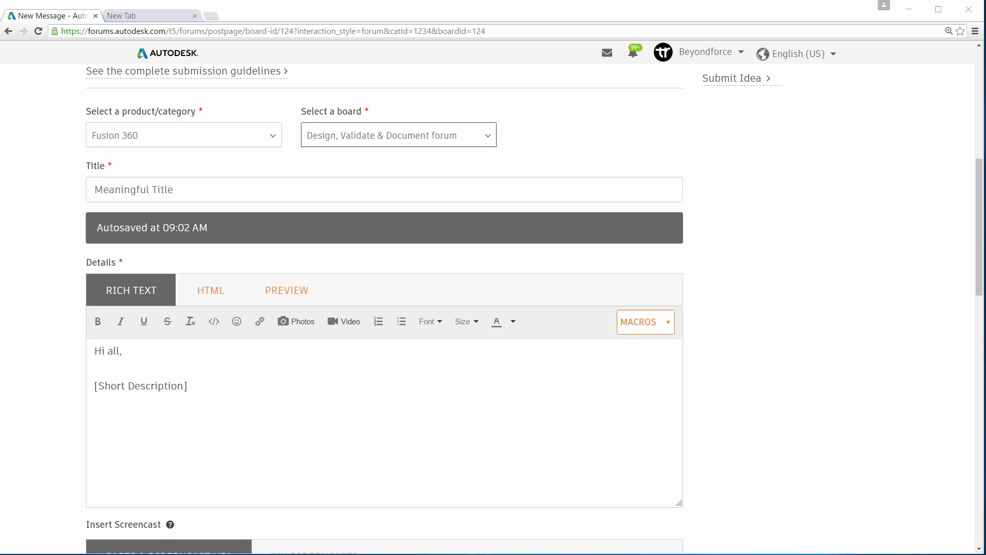
{"action": "left_click", "coordinate": [183, 408]}
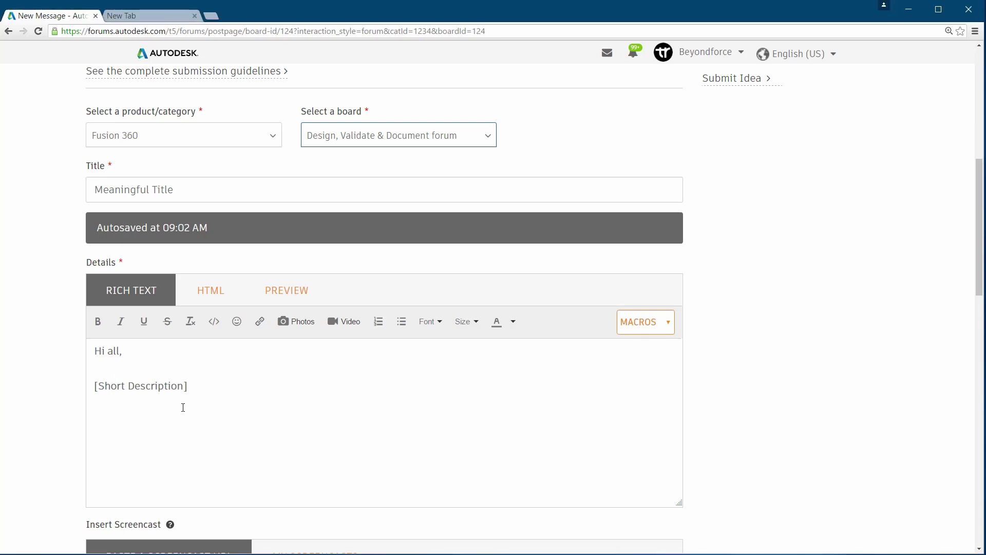
{"action": "right_click", "coordinate": [113, 423]}
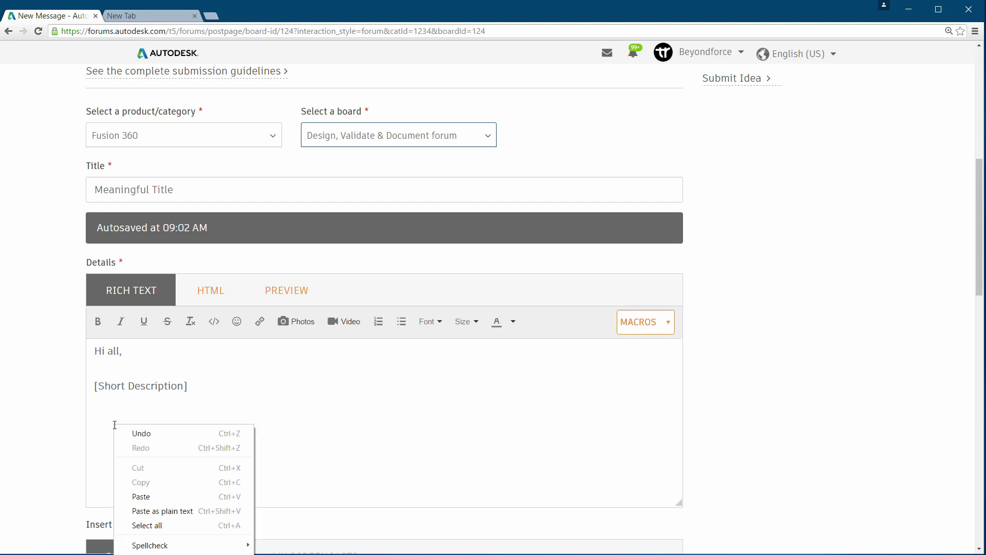
{"action": "left_click", "coordinate": [191, 515]}
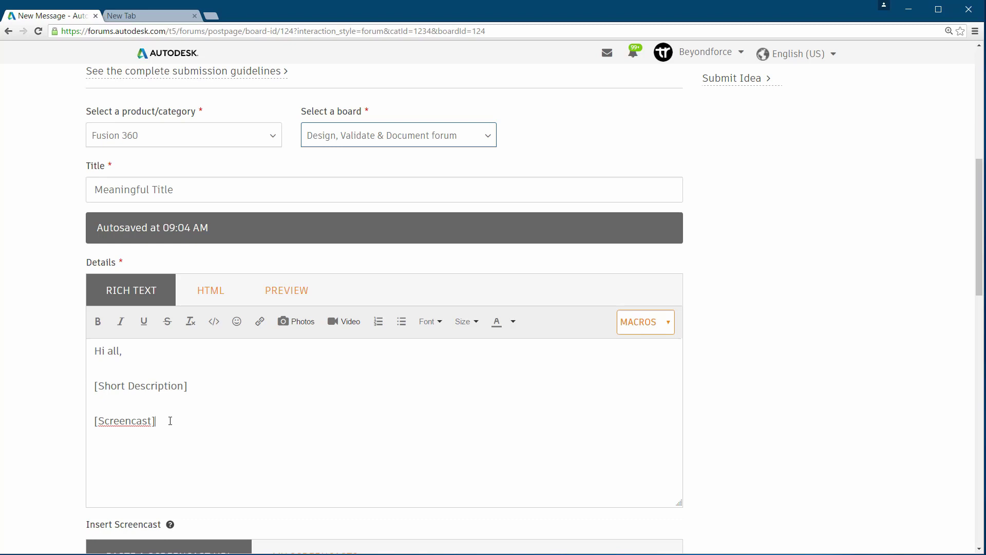
- Search Google for "autodesk screencast" in the other browser tab and open the Autodesk Knowledge Network Screencast page
{"action": "left_click", "coordinate": [149, 17]}
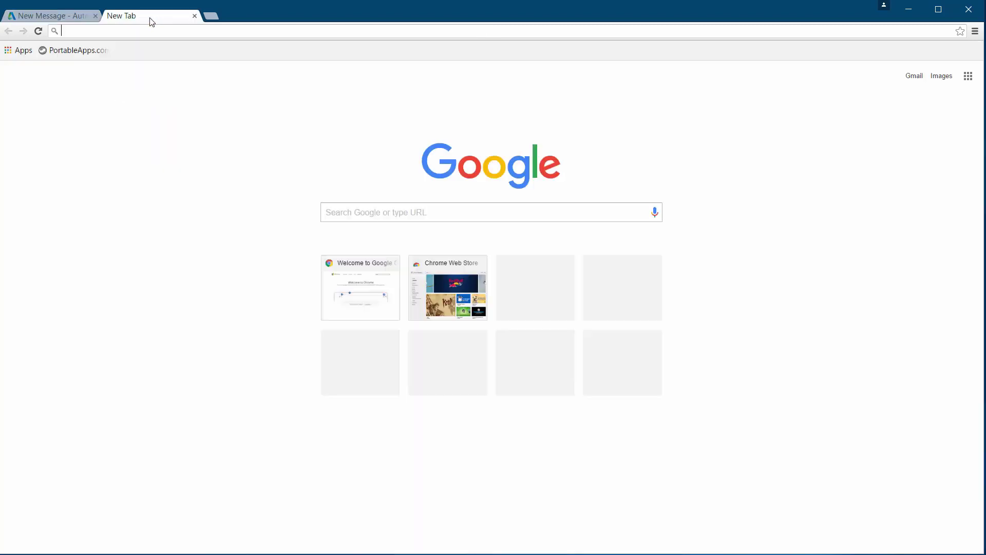
{"action": "left_click", "coordinate": [365, 211]}
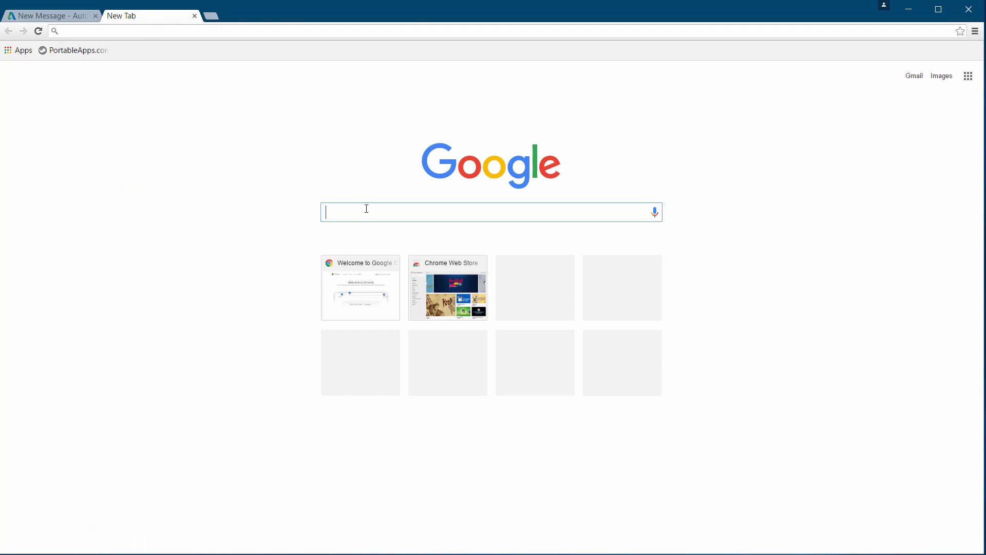
{"action": "type", "text": "au"}
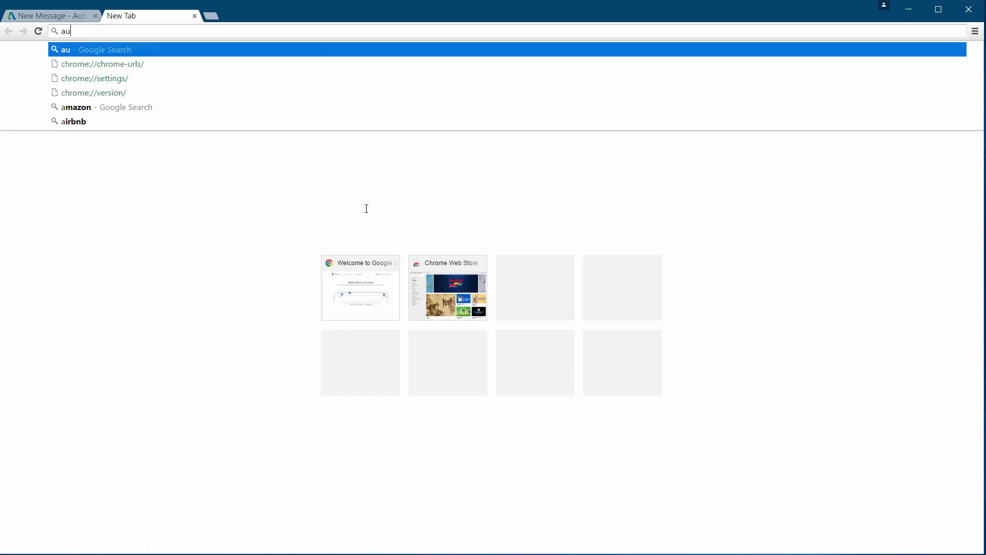
{"action": "type", "text": "todesk sc"}
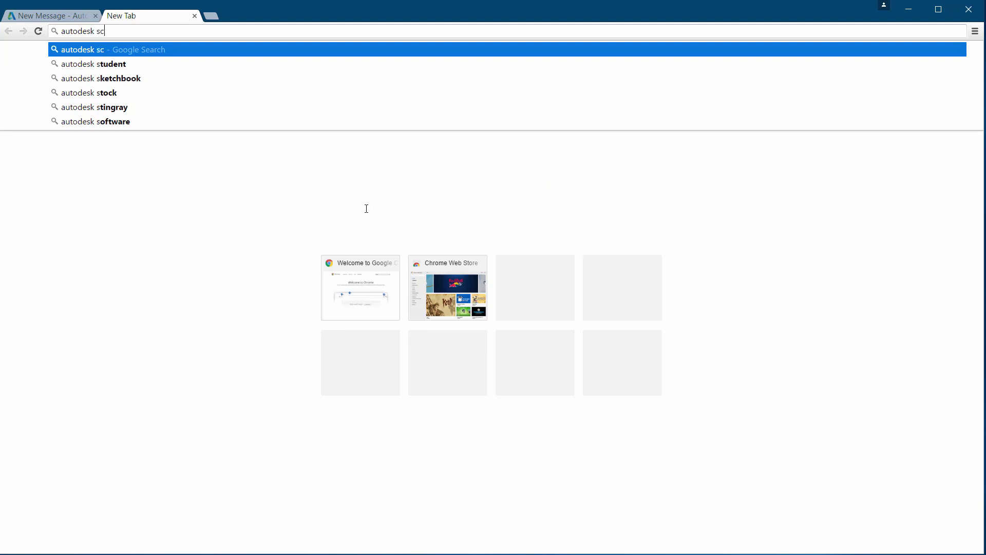
{"action": "type", "text": "reencast"}
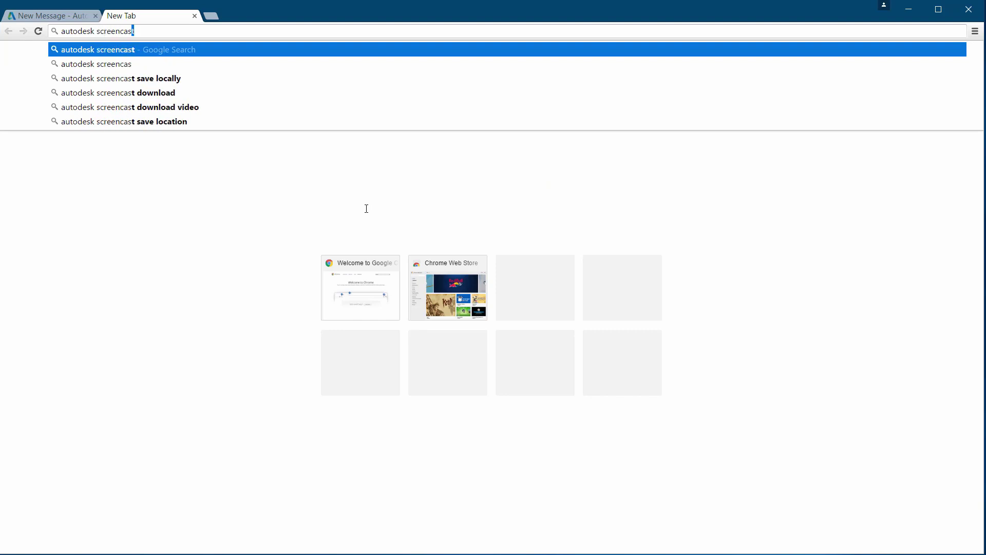
{"action": "key", "text": "Return"}
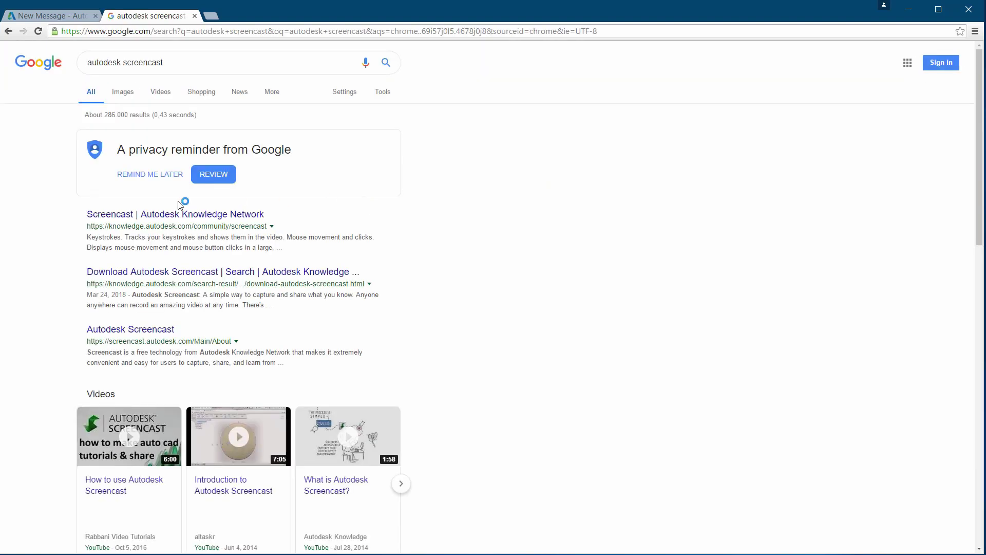
{"action": "left_click", "coordinate": [152, 217]}
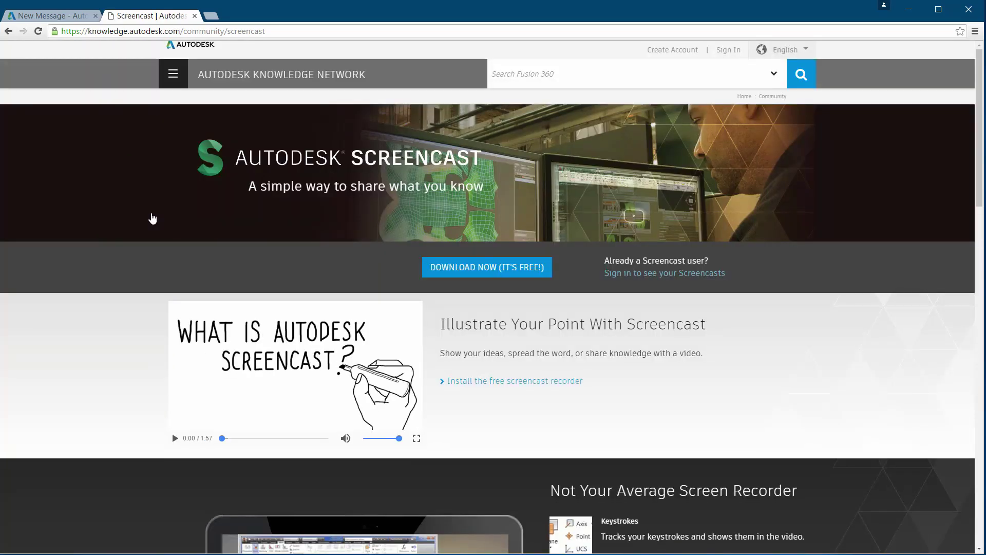
- View the Autodesk Screencast download page, and close both Screencast tabs to return to the forum post
{"action": "left_click", "coordinate": [477, 271]}
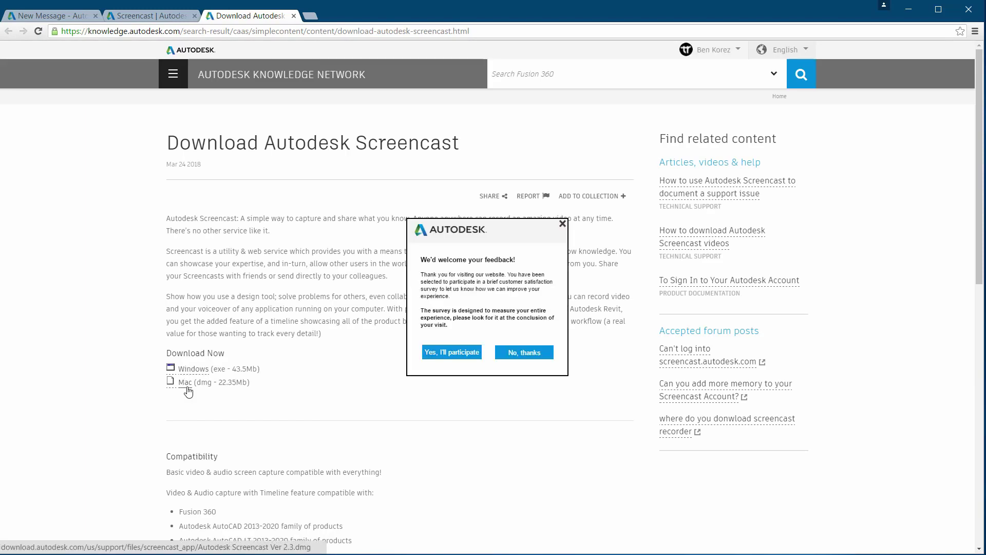
{"action": "left_click", "coordinate": [563, 224]}
{"action": "left_click", "coordinate": [293, 16]}
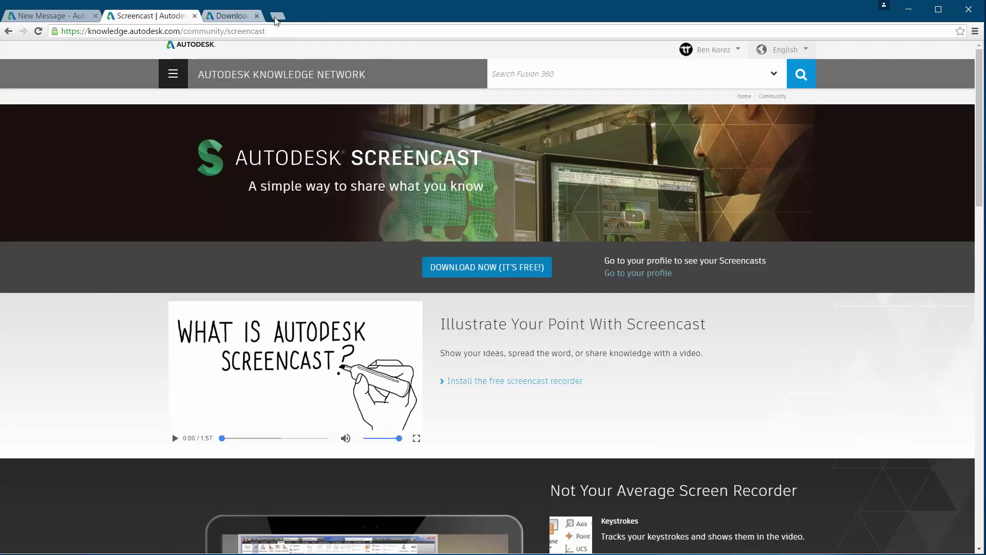
{"action": "left_click", "coordinate": [194, 16]}
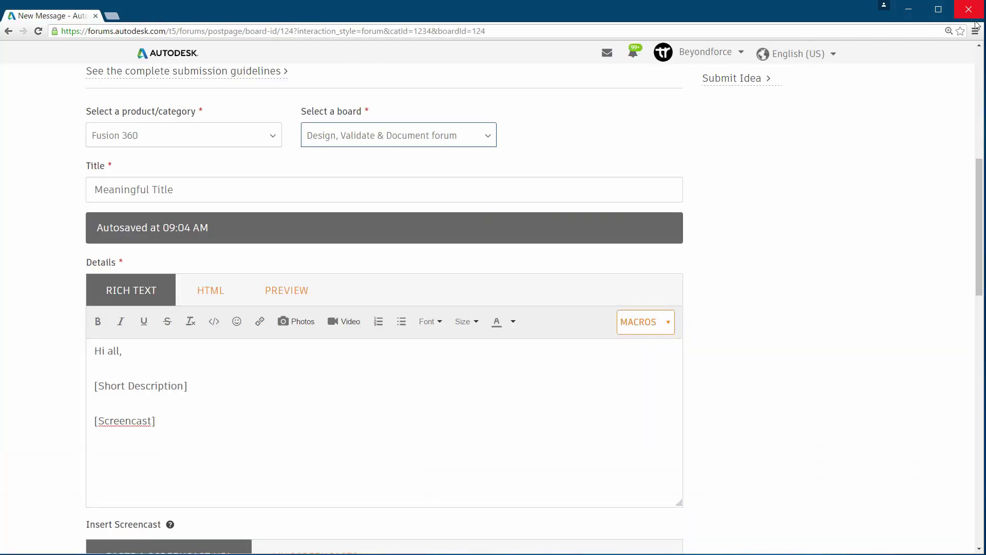
- Switch from the browser to Screencast Recorder and set Autodesk Fusion 360 as the application to record
{"action": "left_click", "coordinate": [908, 12]}
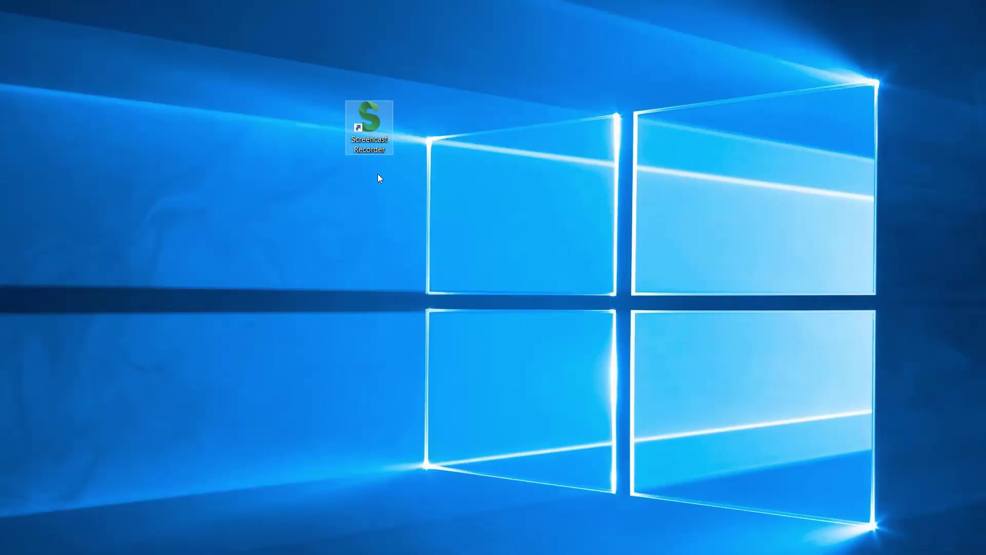
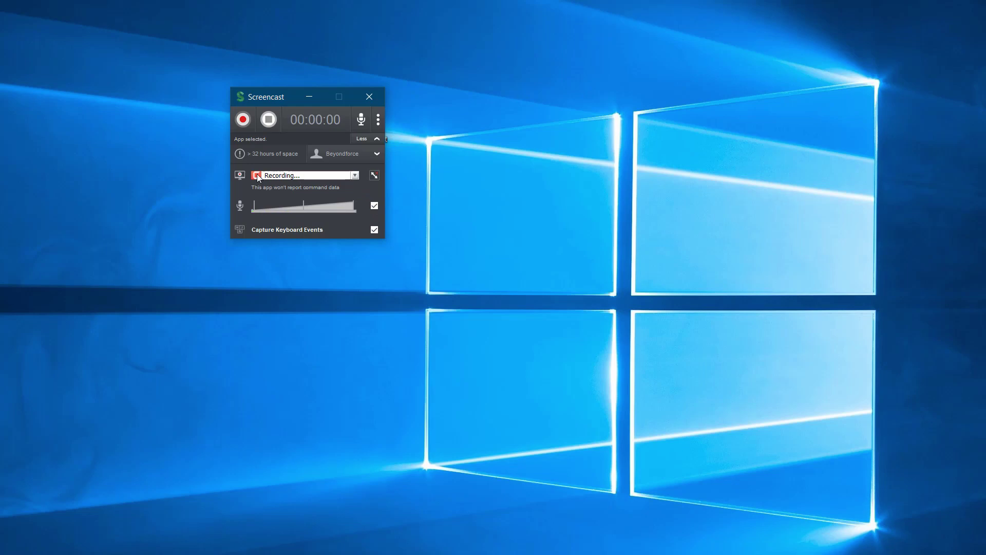
{"action": "left_click", "coordinate": [355, 175]}
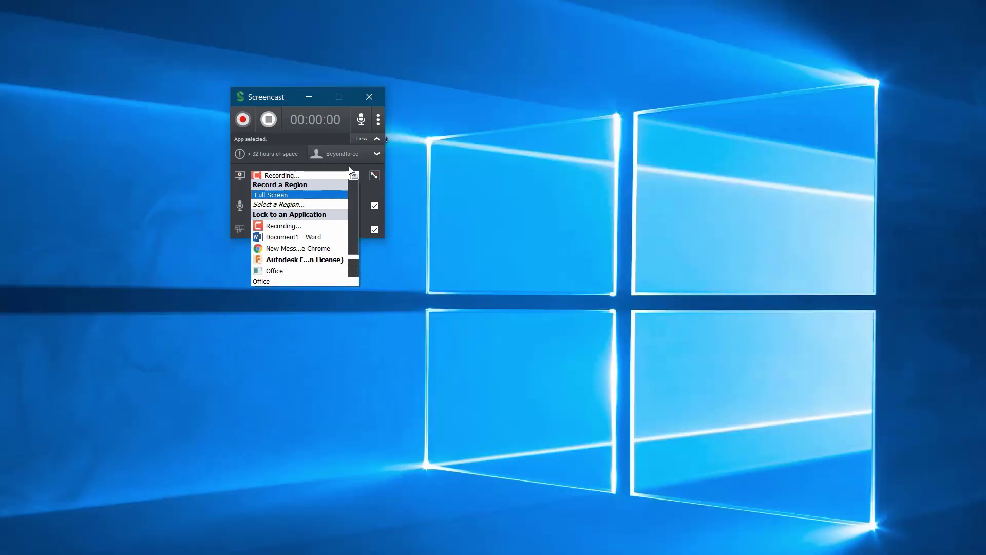
{"action": "left_click", "coordinate": [351, 171]}
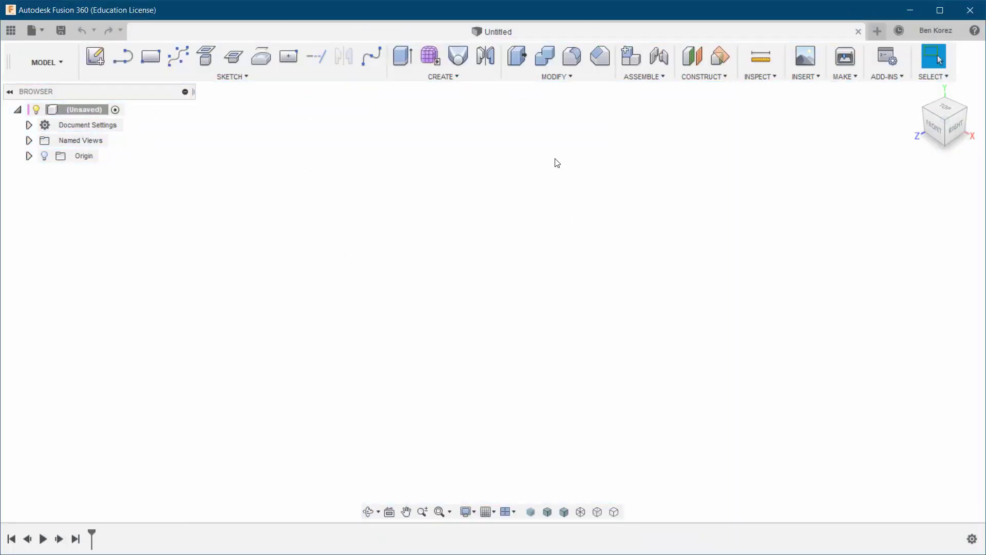
{"action": "key", "text": "alt+Tab"}
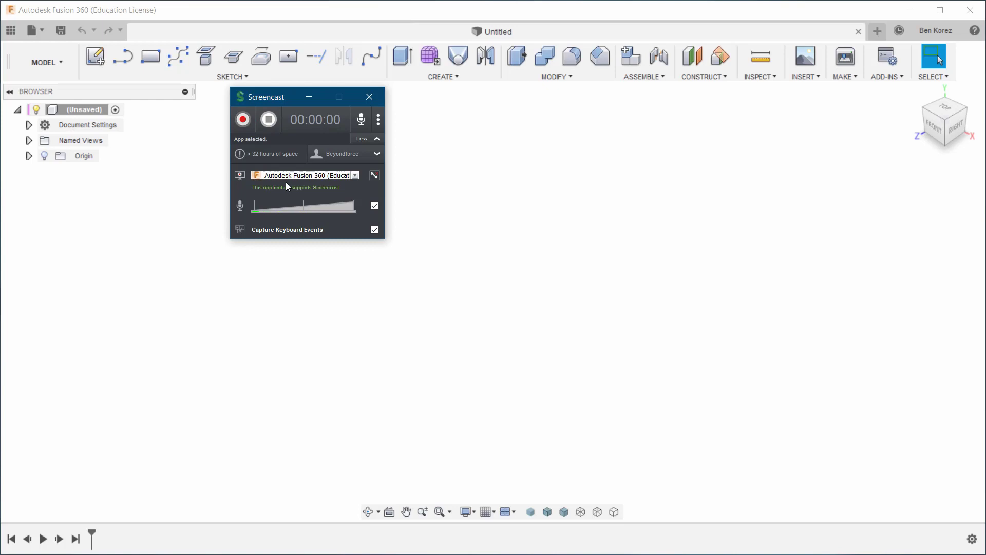
- Review the recorder's audio, cursor, hotkey and local data settings, and close them without changes
{"action": "left_click", "coordinate": [378, 124]}
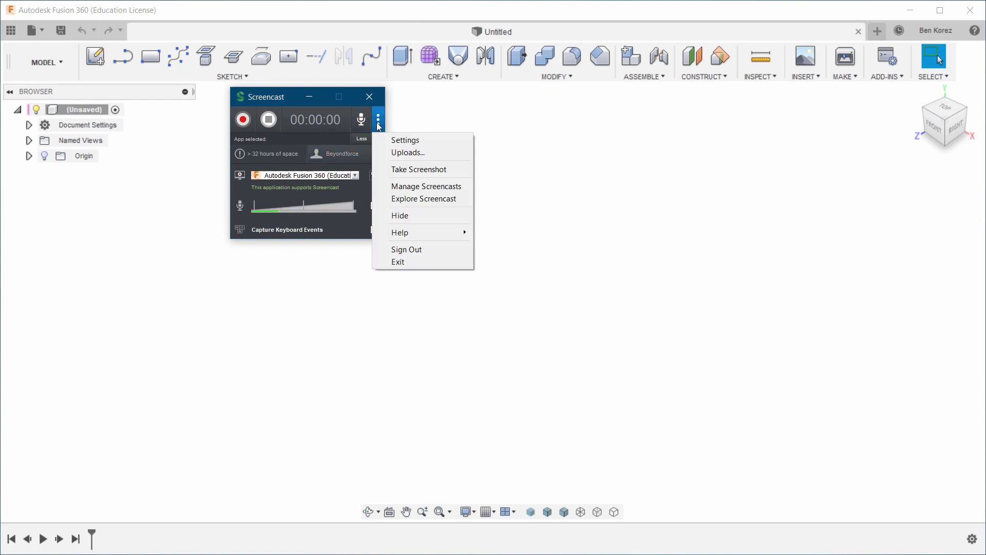
{"action": "left_click", "coordinate": [403, 141]}
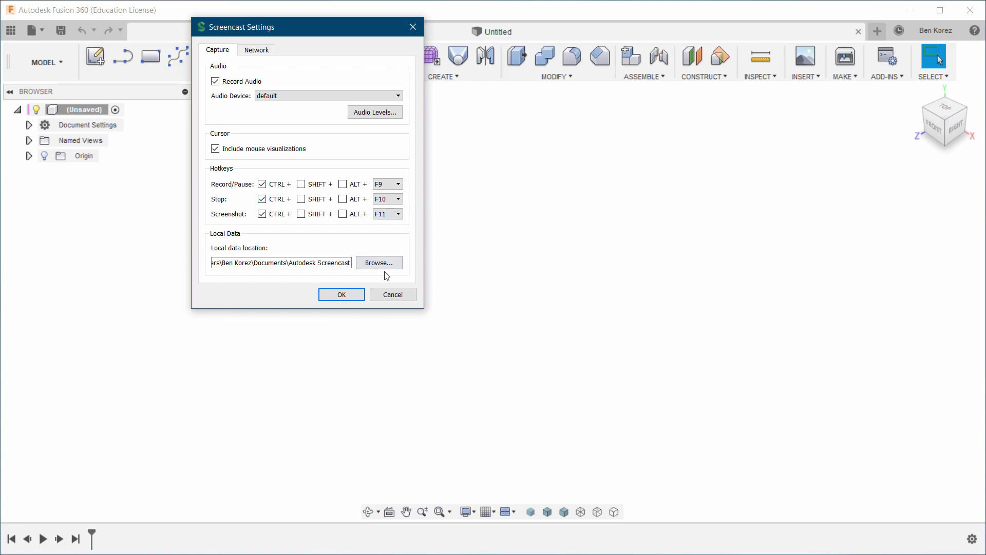
{"action": "left_click", "coordinate": [392, 295]}
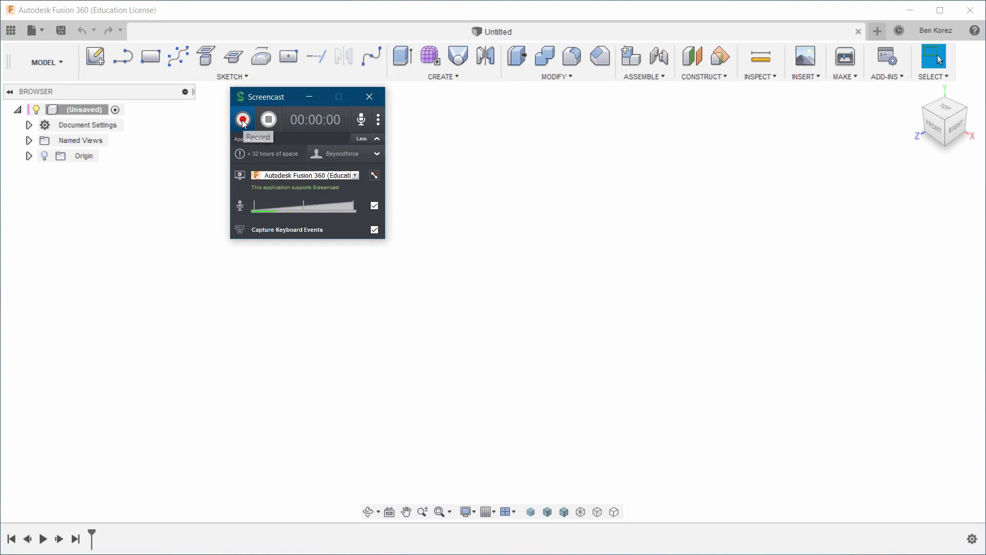
- Start recording the Fusion 360 window, letting the recorder fix the window's aspect ratio
{"action": "left_click", "coordinate": [243, 121]}
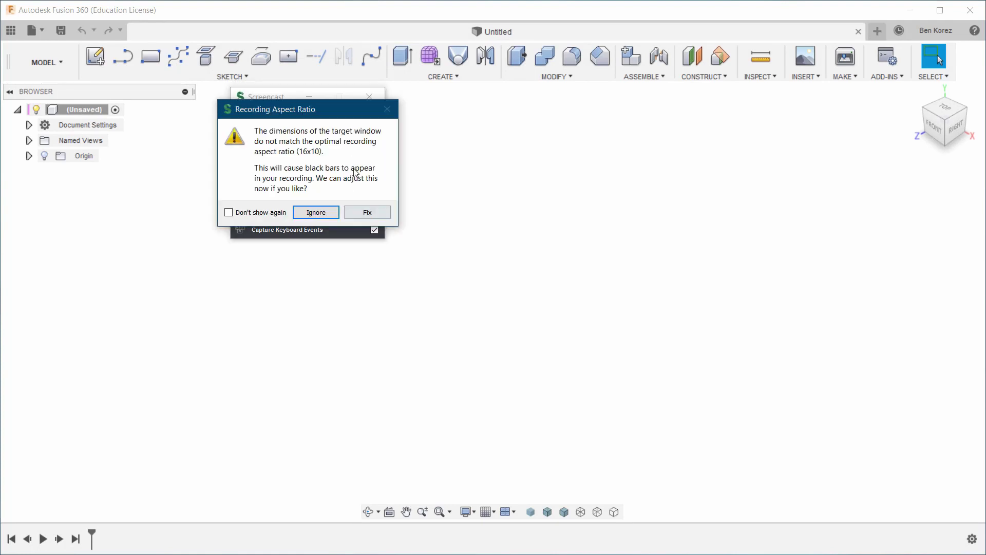
{"action": "left_click", "coordinate": [370, 215]}
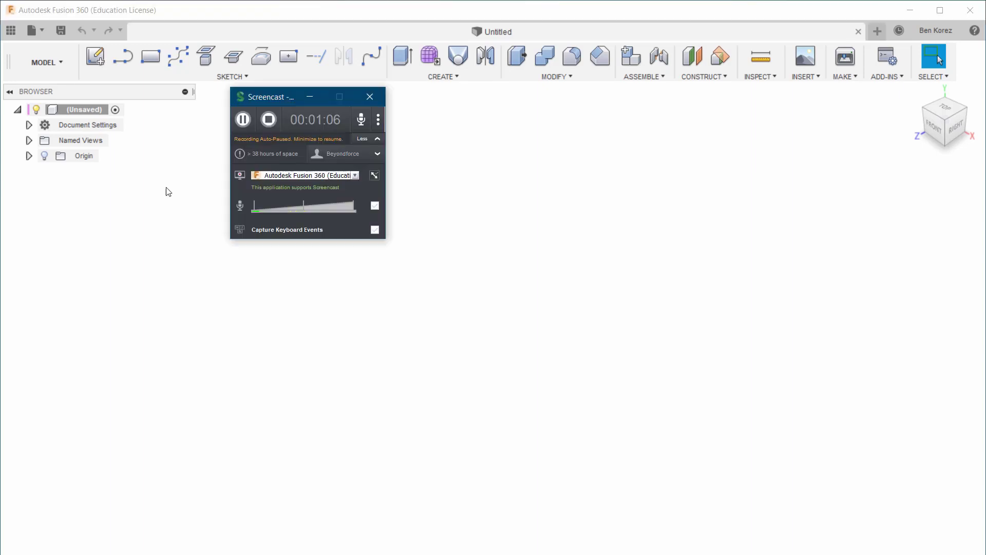
- Stop the screencast recording and open it from the preview for audio/video editing
{"action": "left_click_drag", "start_coordinate": [281, 99], "coordinate": [331, 132]}
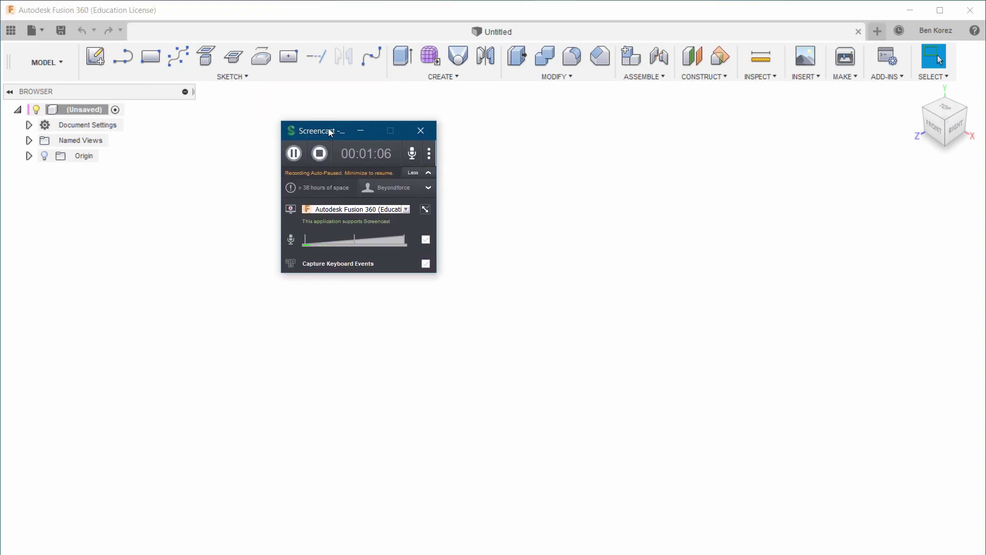
{"action": "left_click", "coordinate": [322, 159]}
{"action": "left_click_drag", "start_coordinate": [387, 3], "coordinate": [510, 125]}
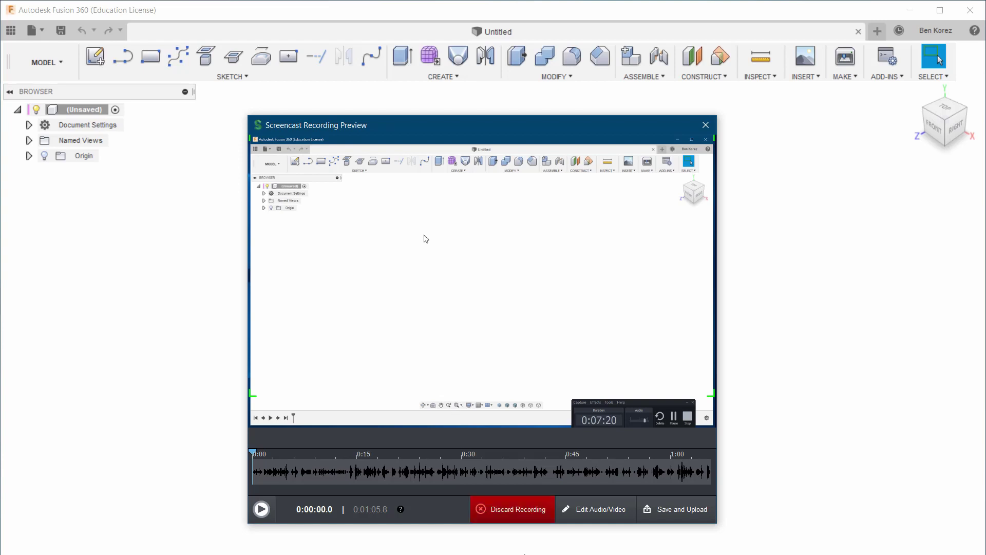
{"action": "left_click", "coordinate": [595, 514]}
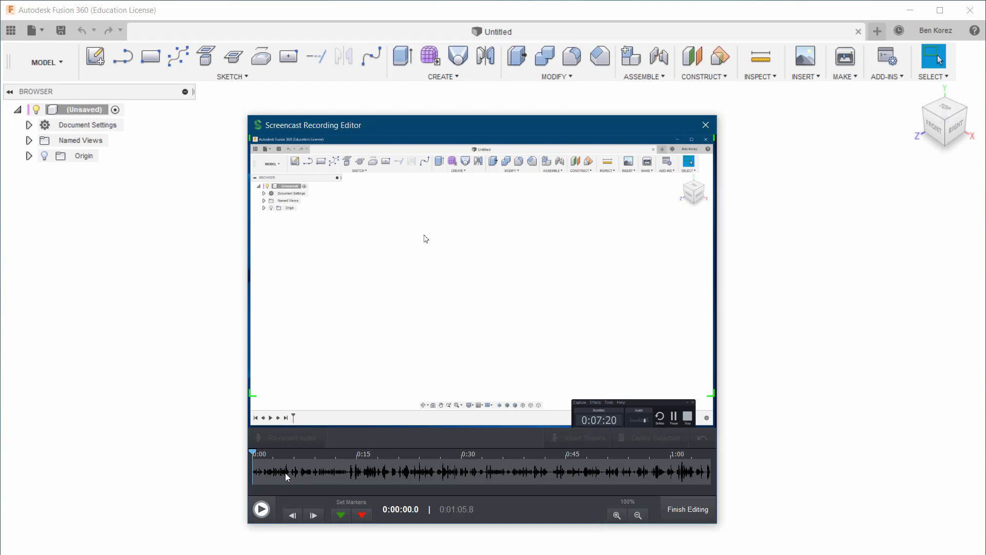
- Cut the section from about 0:50 to 0:56.4 out of the recording and finish editing
{"action": "left_click_drag", "start_coordinate": [255, 456], "coordinate": [682, 470]}
{"action": "left_click_drag", "start_coordinate": [535, 468], "coordinate": [604, 476]}
{"action": "left_click", "coordinate": [341, 516]}
{"action": "left_click_drag", "start_coordinate": [606, 453], "coordinate": [646, 457]}
{"action": "left_click", "coordinate": [364, 515]}
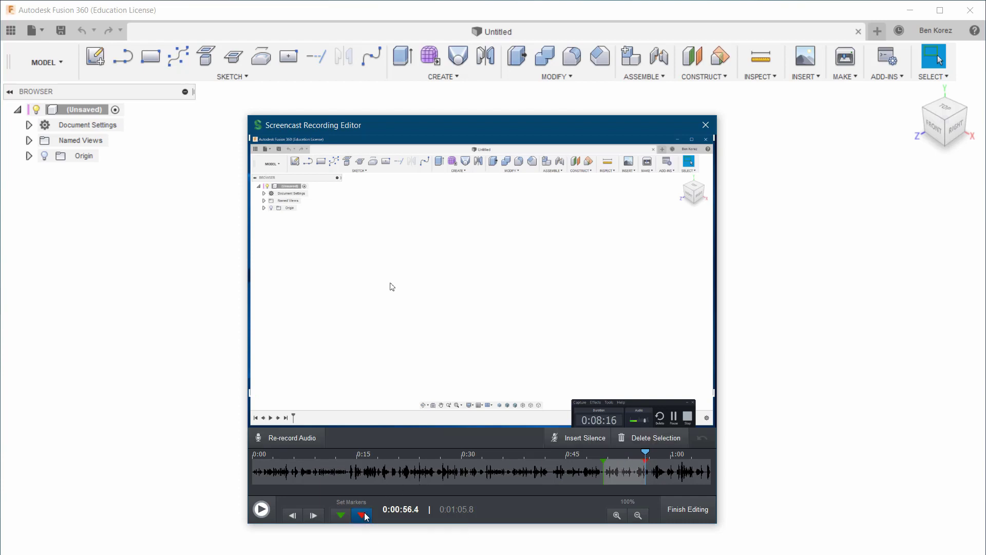
{"action": "left_click", "coordinate": [651, 438]}
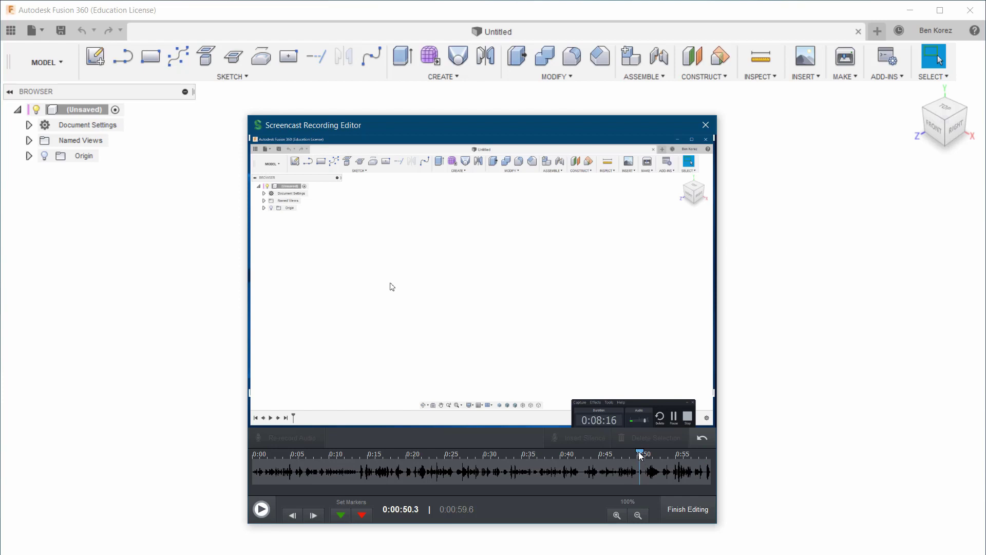
{"action": "left_click_drag", "start_coordinate": [642, 459], "coordinate": [510, 470]}
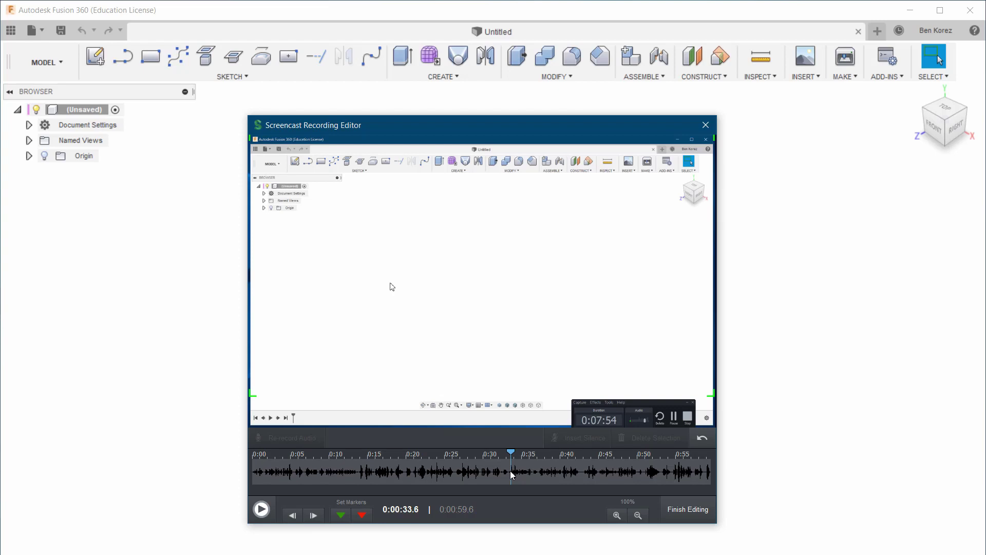
{"action": "left_click", "coordinate": [679, 514]}
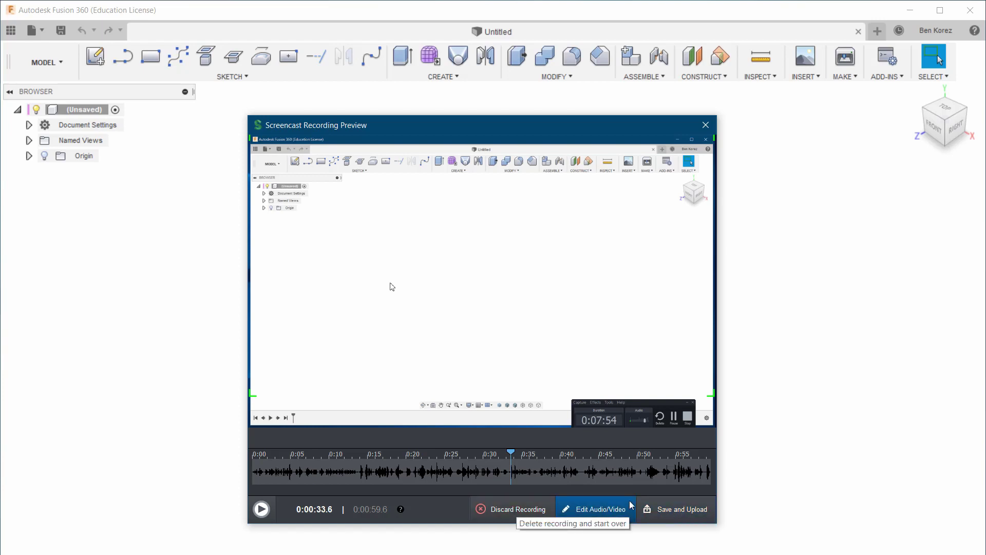
- Go through the recording's upload details, choosing skill level Beginner and sub category 3D Modeling, and cancel the upload
{"action": "left_click", "coordinate": [665, 513]}
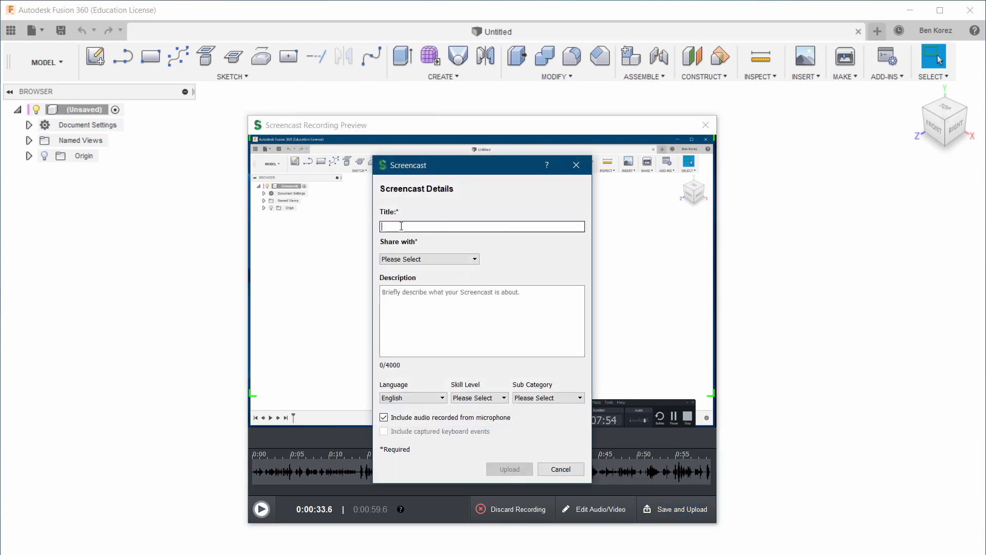
{"action": "left_click", "coordinate": [401, 226]}
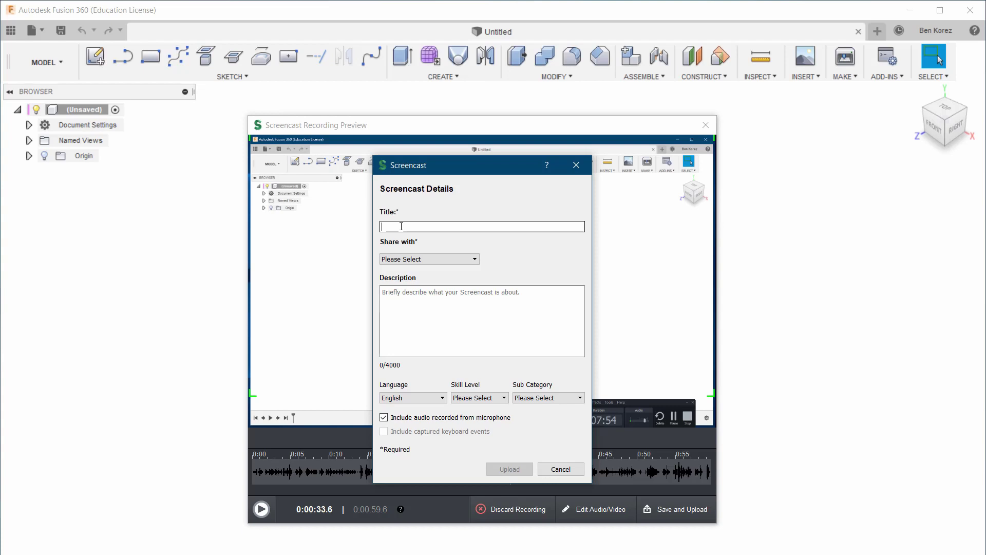
{"action": "left_click", "coordinate": [457, 260]}
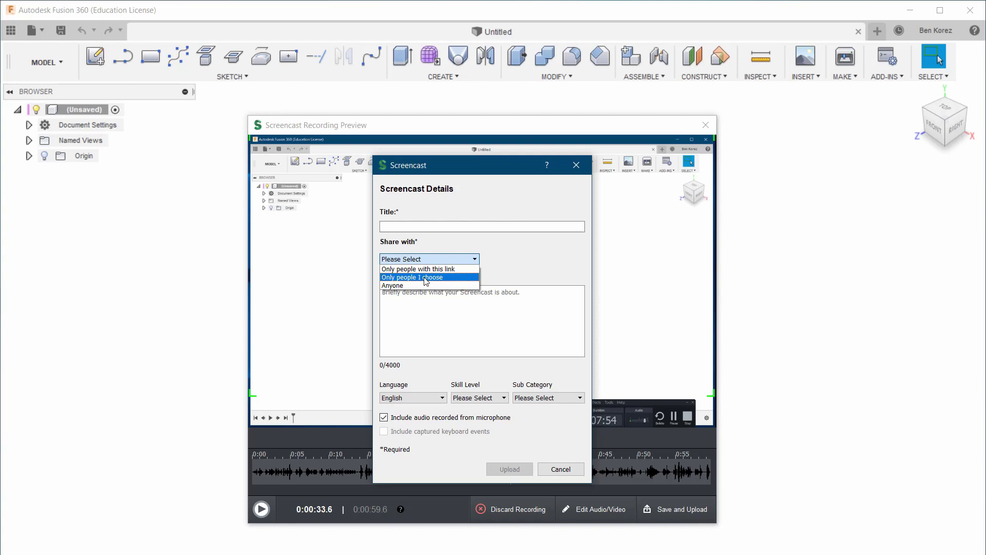
{"action": "left_click", "coordinate": [423, 304]}
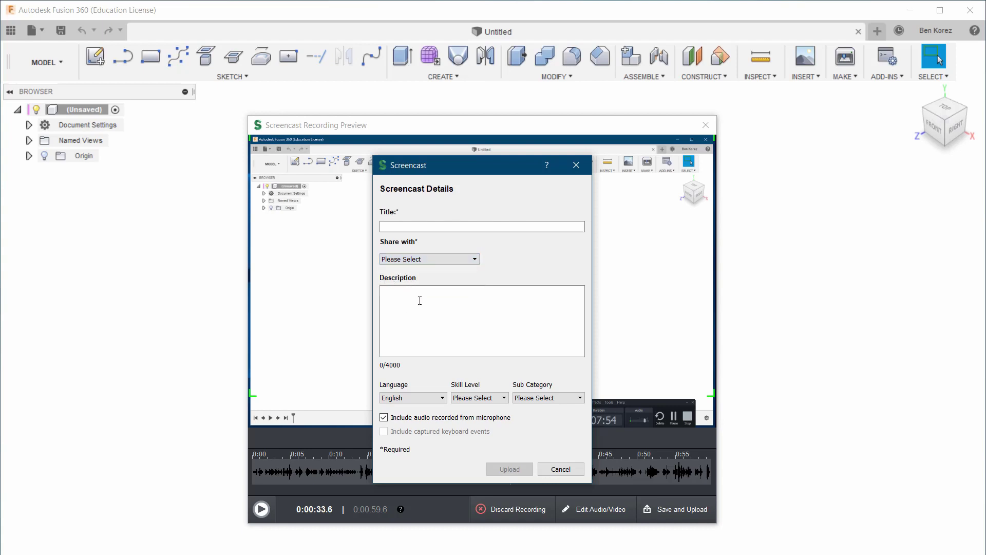
{"action": "left_click", "coordinate": [482, 399]}
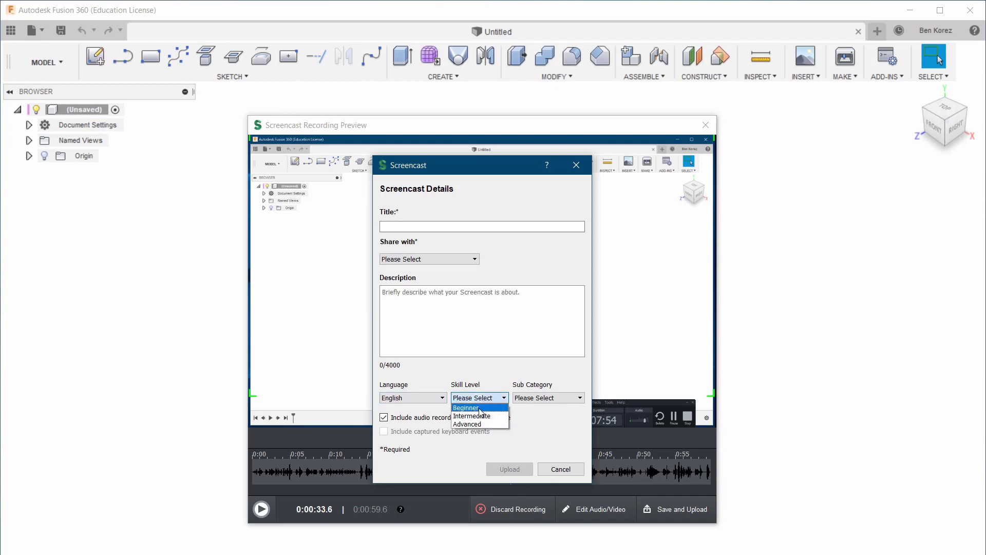
{"action": "left_click", "coordinate": [480, 408]}
{"action": "left_click", "coordinate": [534, 398]}
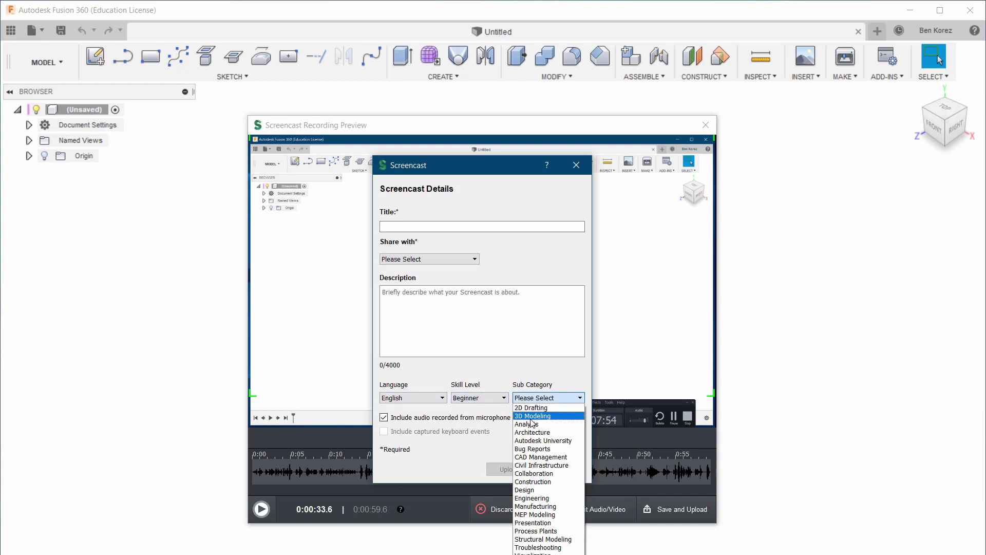
{"action": "left_click", "coordinate": [531, 416]}
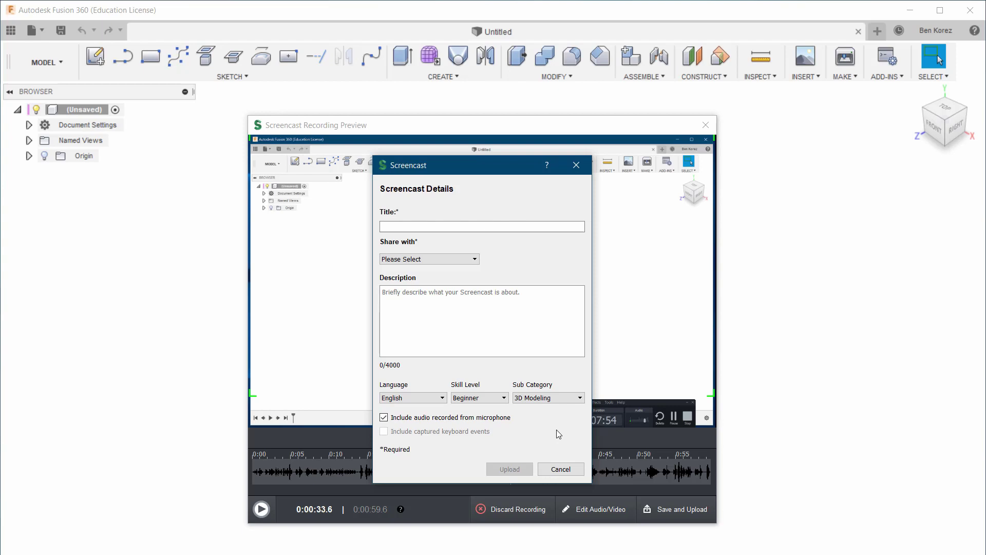
{"action": "left_click", "coordinate": [560, 469]}
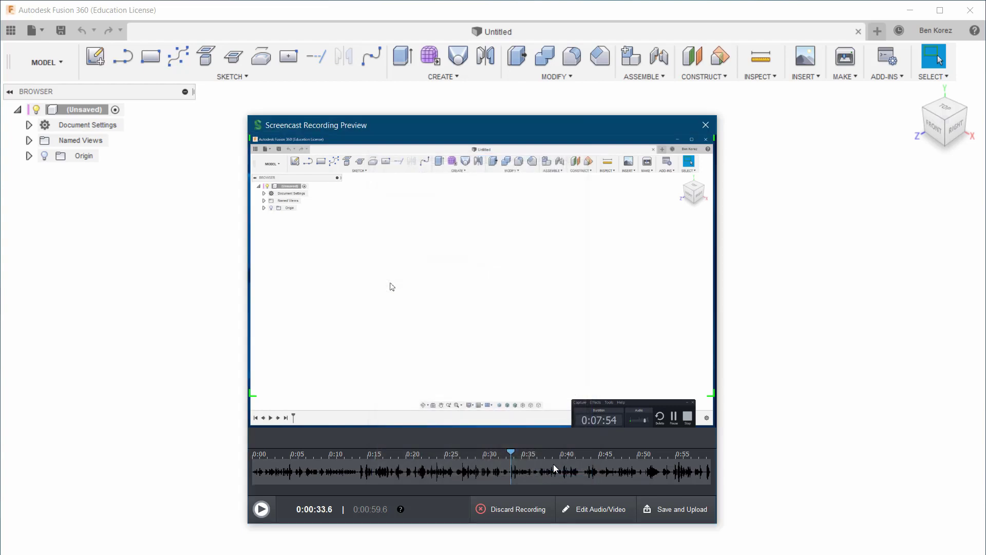
- Discard the screencast recording permanently
{"action": "left_click", "coordinate": [489, 512]}
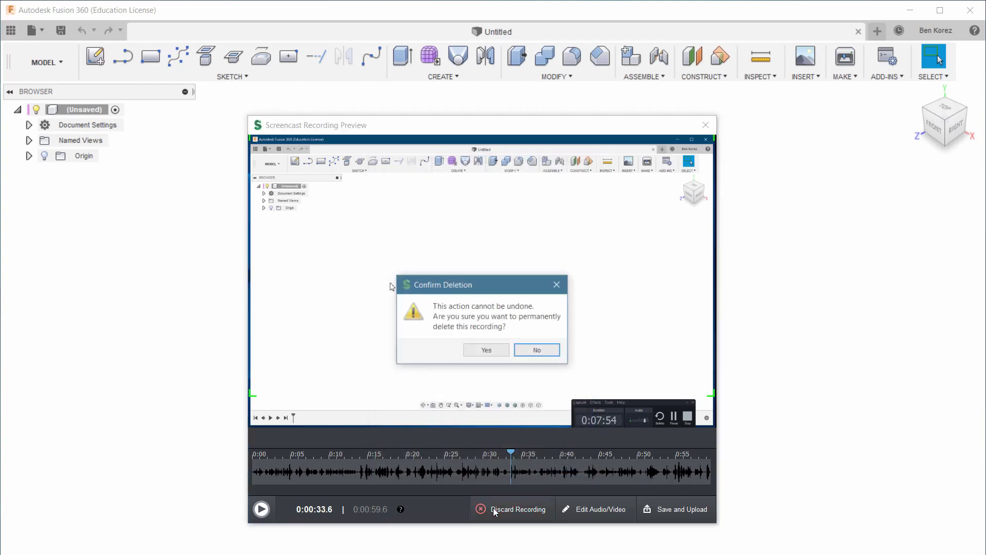
{"action": "left_click", "coordinate": [485, 350]}
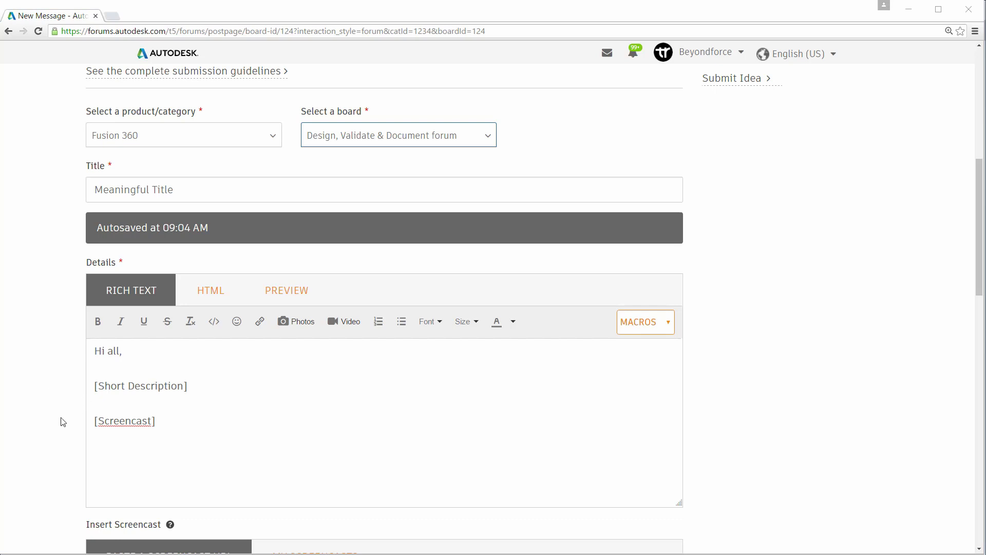
{"action": "left_click", "coordinate": [117, 447]}
{"action": "scroll", "coordinate": [121, 442], "scroll_direction": "down", "scroll_amount": 3}
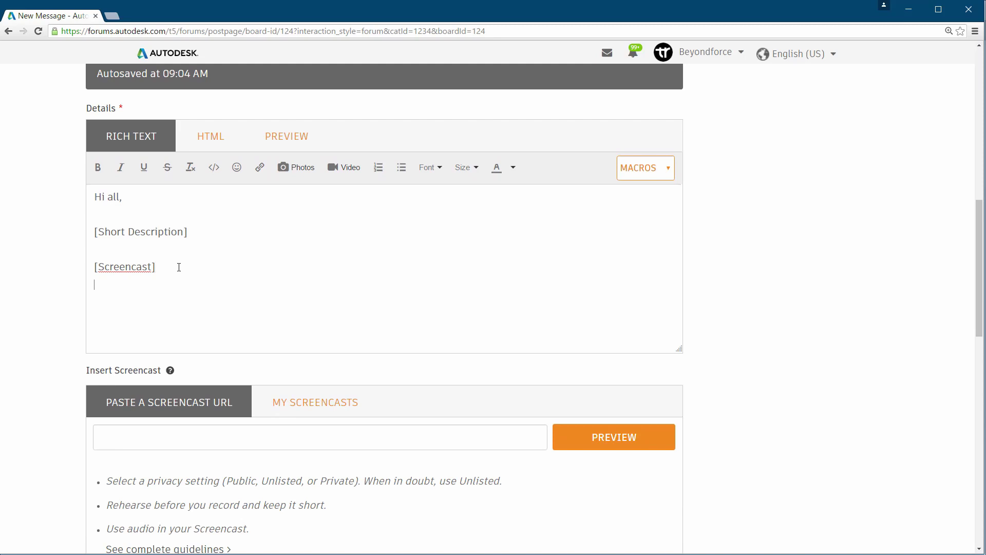
{"action": "right_click", "coordinate": [97, 303]}
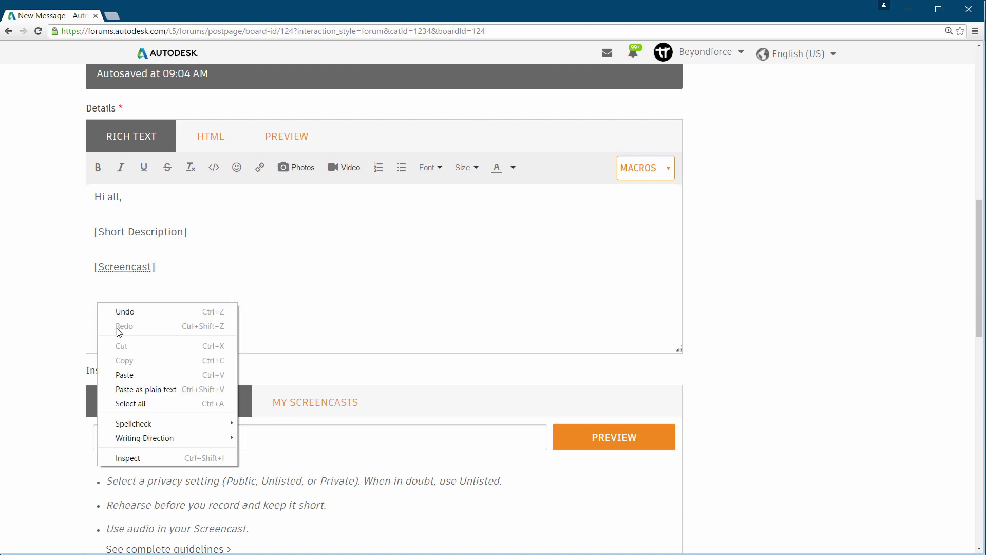
{"action": "left_click", "coordinate": [150, 388]}
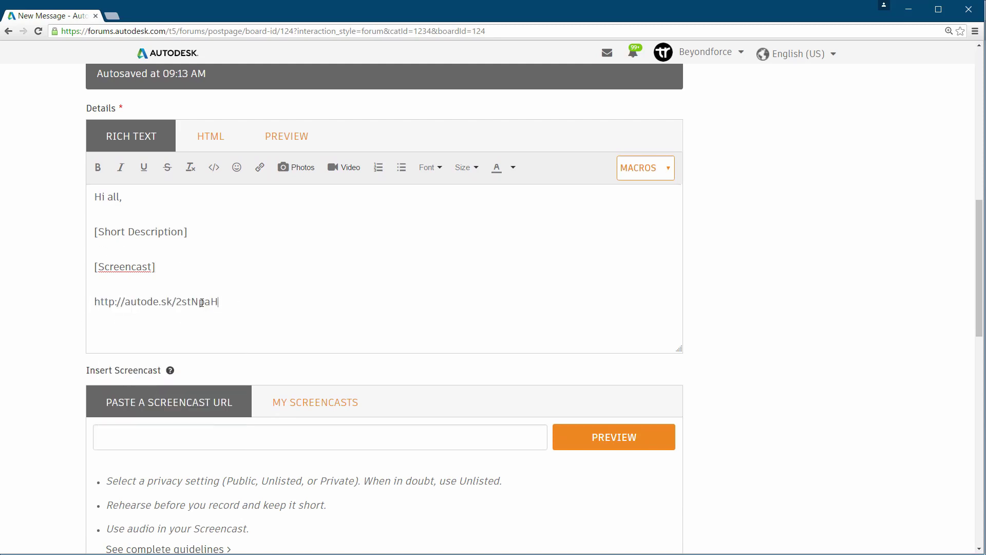
{"action": "left_click_drag", "start_coordinate": [218, 301], "coordinate": [93, 301]}
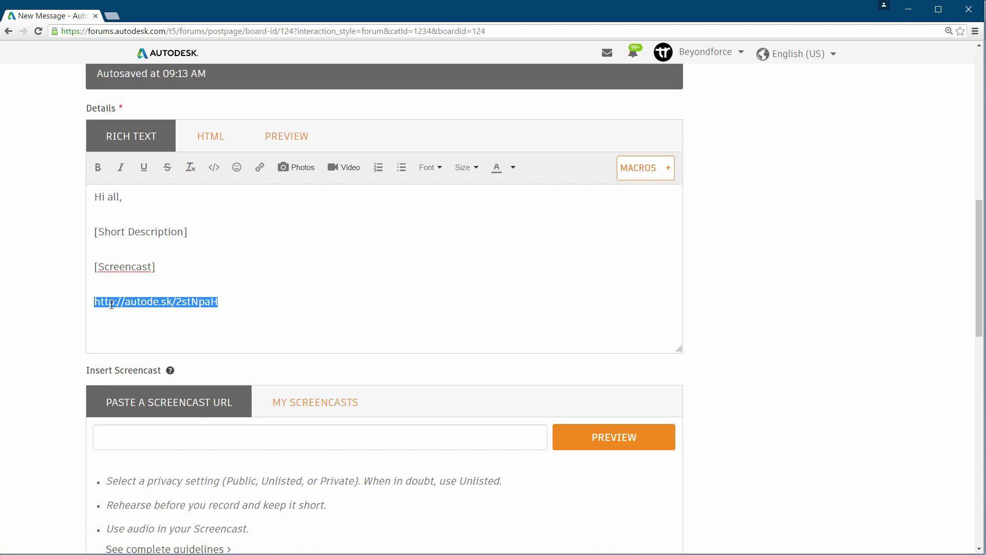
{"action": "key", "text": "ctrl+x"}
{"action": "left_click", "coordinate": [264, 440]}
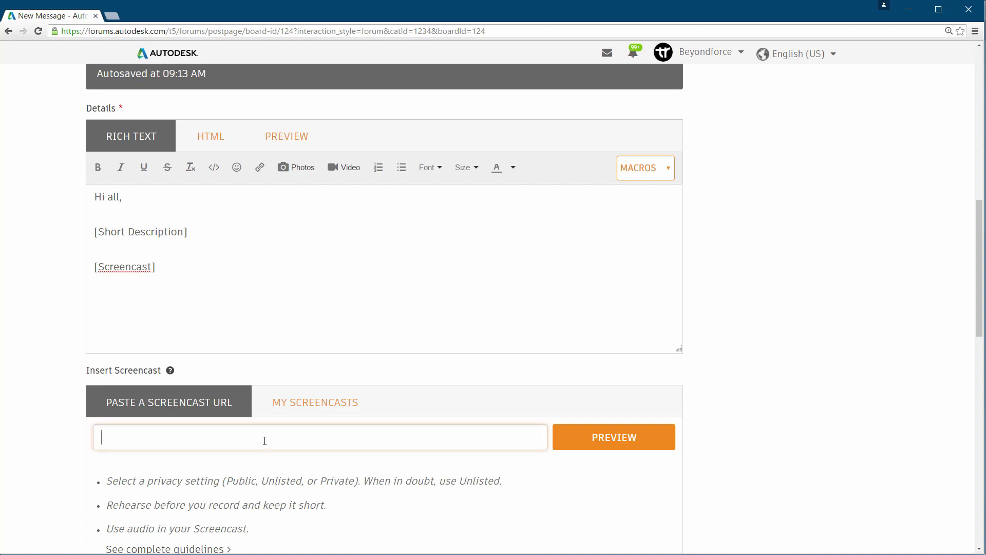
{"action": "key", "text": "ctrl+v"}
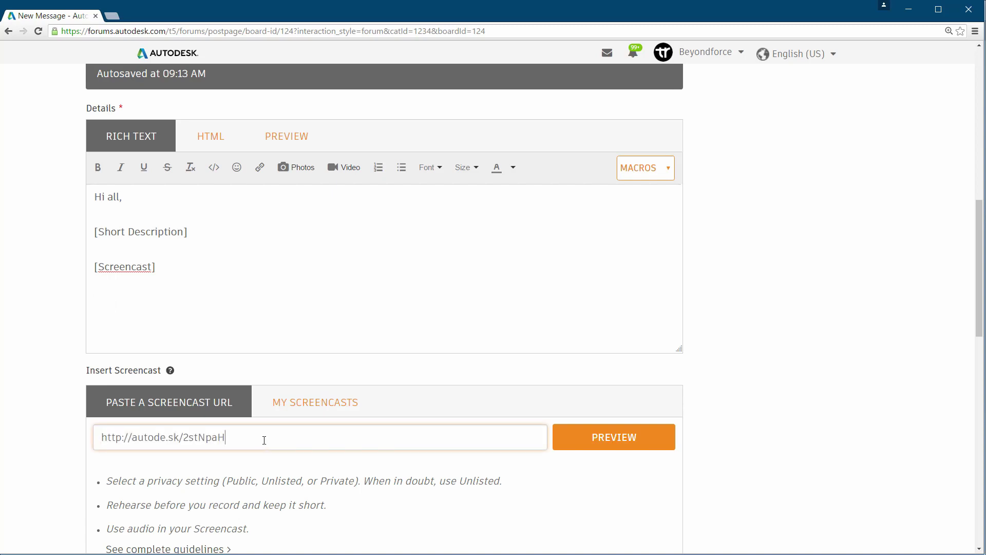
{"action": "scroll", "coordinate": [265, 440], "scroll_direction": "down", "scroll_amount": 3}
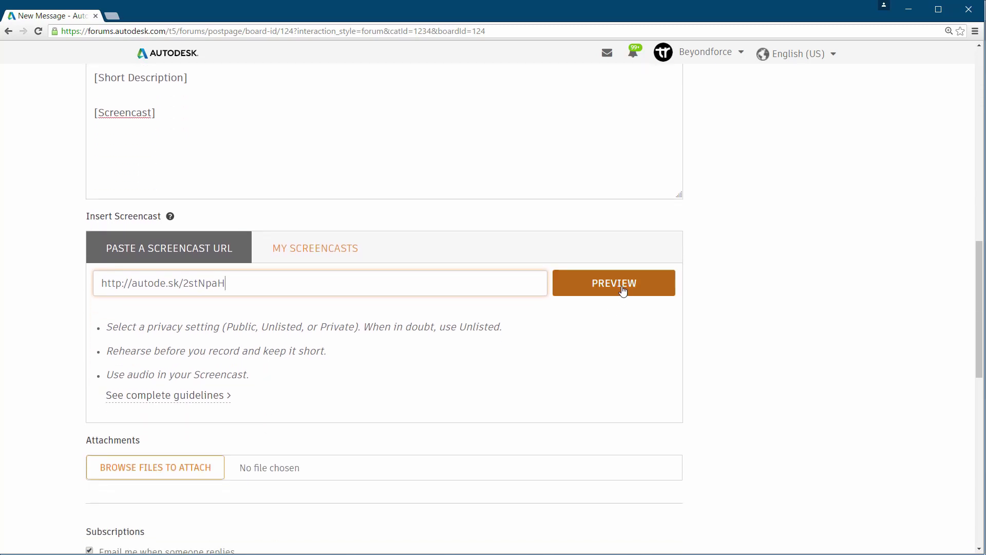
{"action": "left_click", "coordinate": [623, 290]}
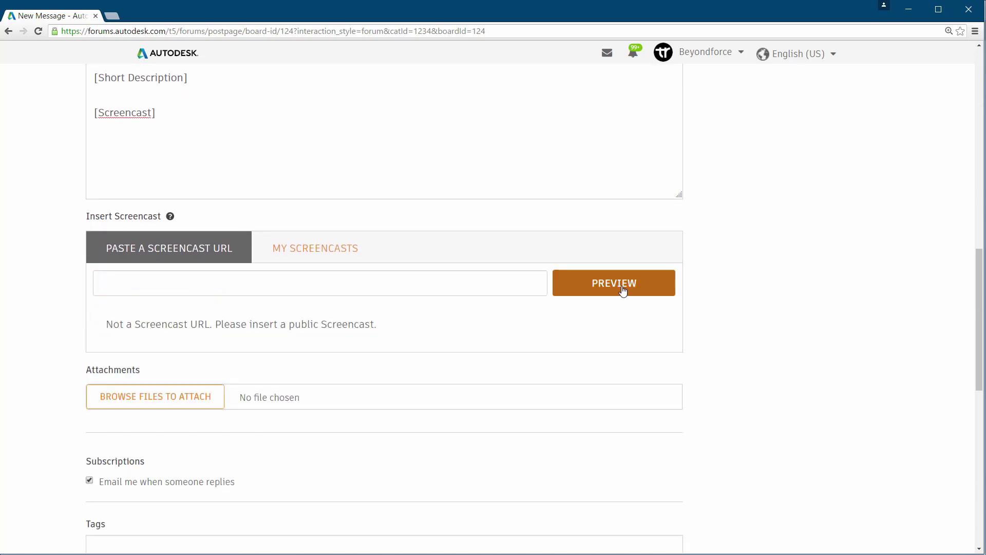
- Try again to preview the screencast by pasting the same short link into the URL field
{"action": "left_click", "coordinate": [346, 287]}
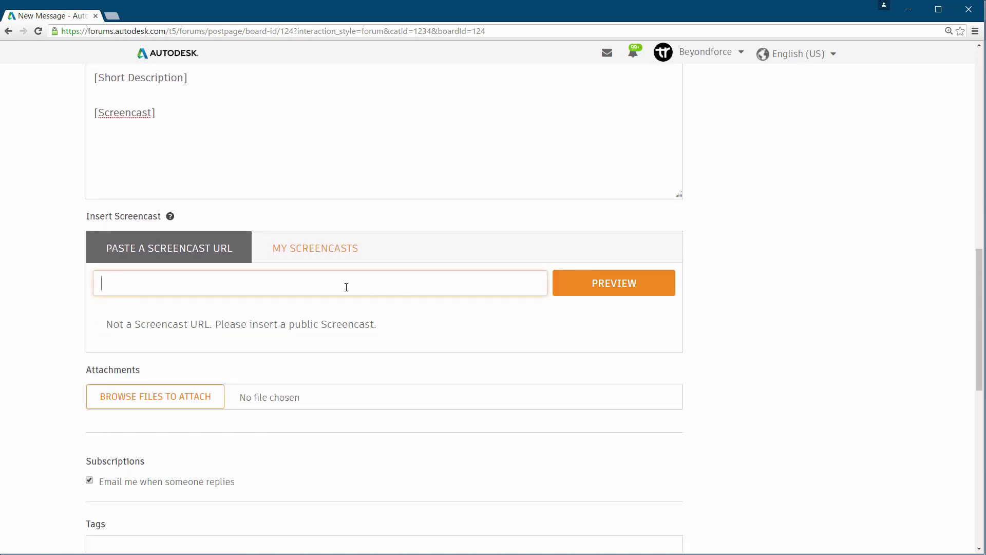
{"action": "key", "text": "ctrl+v"}
{"action": "left_click", "coordinate": [600, 286]}
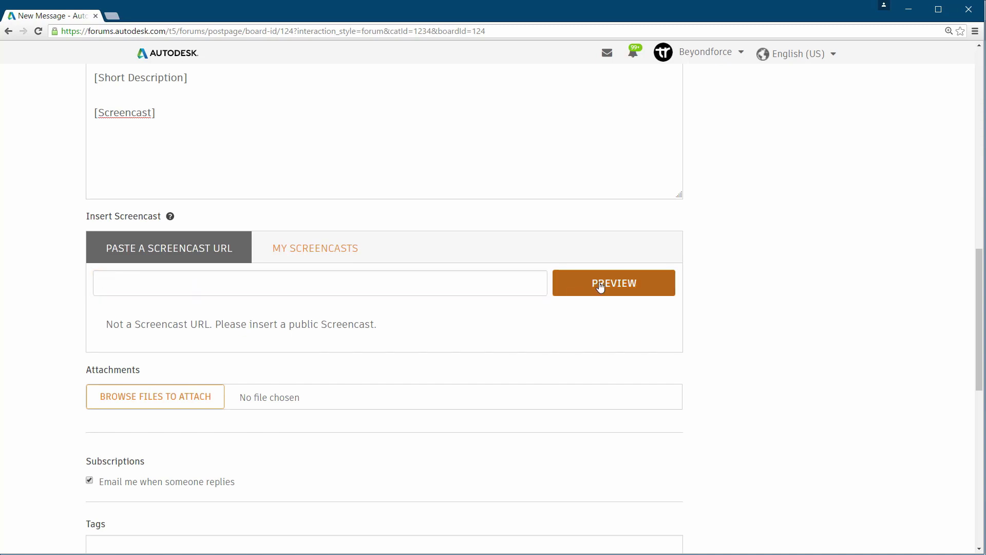
{"action": "left_click", "coordinate": [319, 291]}
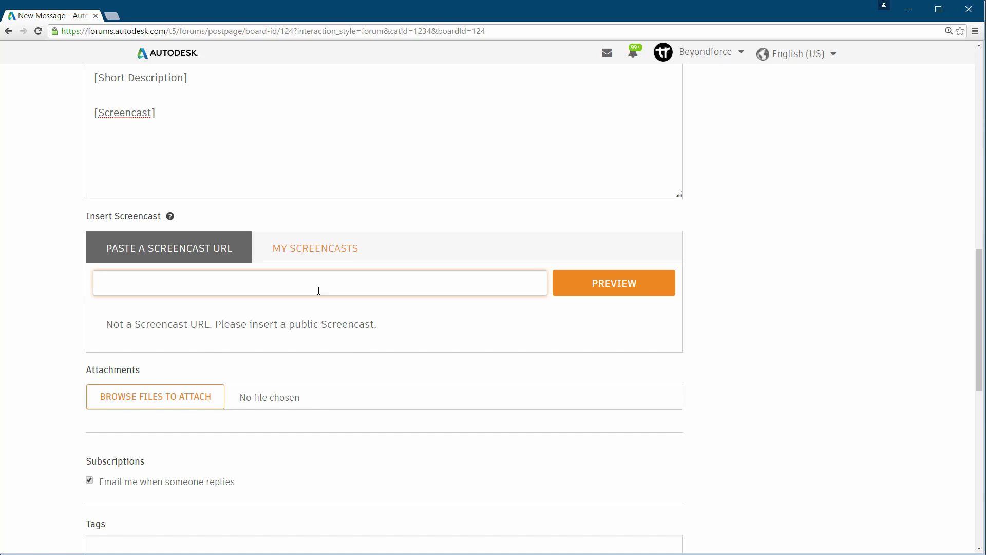
{"action": "scroll", "coordinate": [319, 291], "scroll_direction": "up", "scroll_amount": 4}
{"action": "scroll", "coordinate": [318, 291], "scroll_direction": "down", "scroll_amount": 1}
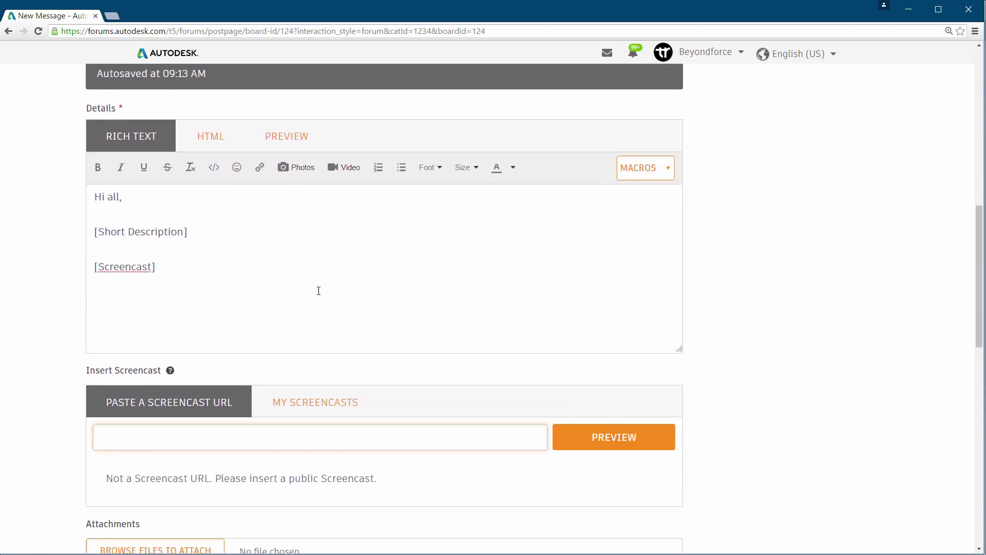
{"action": "scroll", "coordinate": [319, 290], "scroll_direction": "down", "scroll_amount": 2}
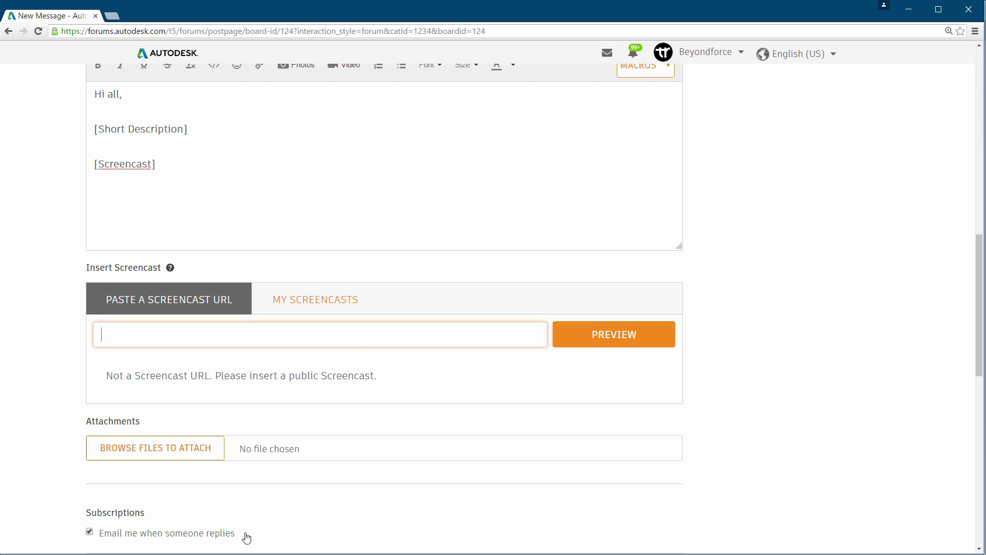
- Reload the new message page and try once more to preview the screencast from the short link
{"action": "left_click", "coordinate": [352, 338]}
{"action": "key", "text": "Return"}
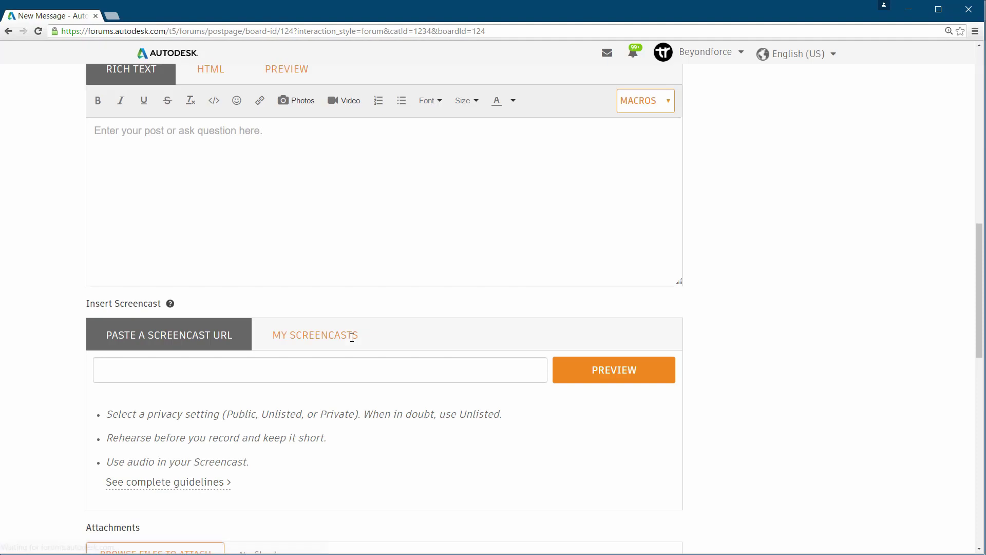
{"action": "scroll", "coordinate": [352, 343], "scroll_direction": "down", "scroll_amount": 1}
{"action": "left_click", "coordinate": [320, 323]}
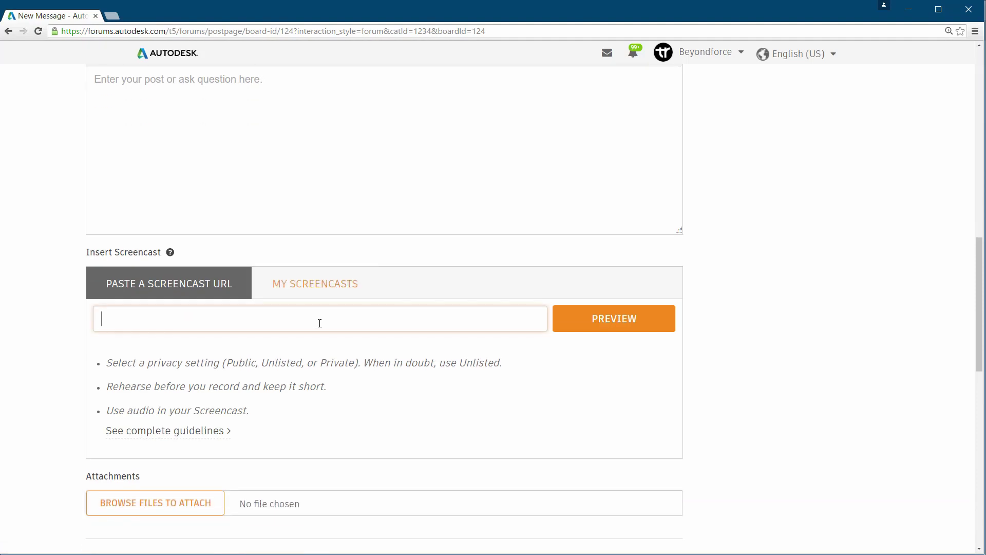
{"action": "key", "text": "ctrl+v"}
{"action": "left_click", "coordinate": [596, 319]}
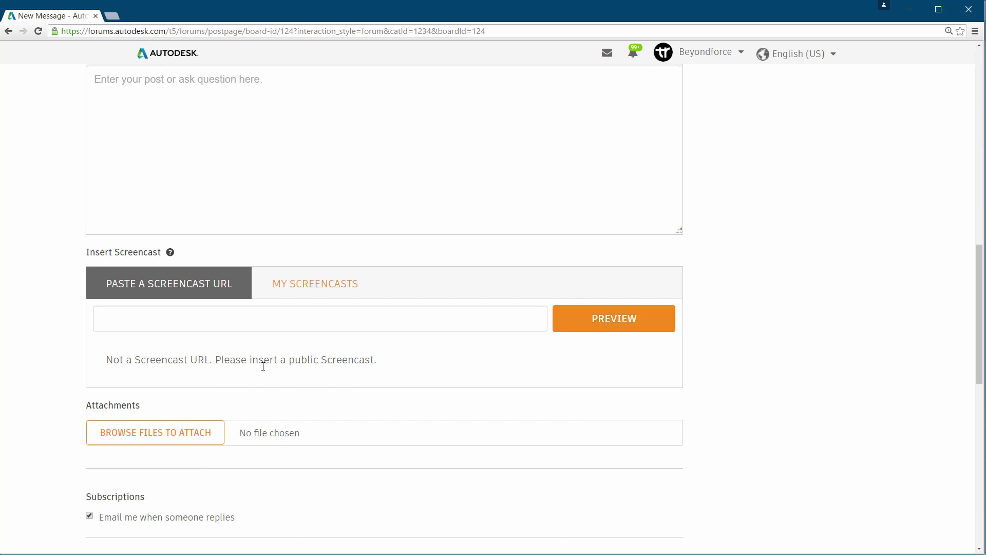
{"action": "left_click", "coordinate": [113, 15]}
{"action": "key", "text": "ctrl+v"}
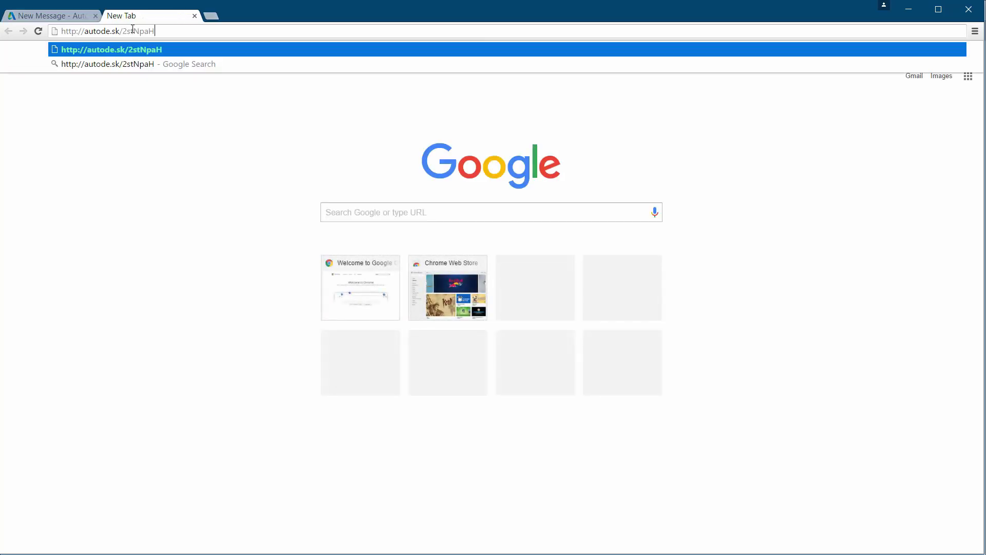
{"action": "key", "text": "Return"}
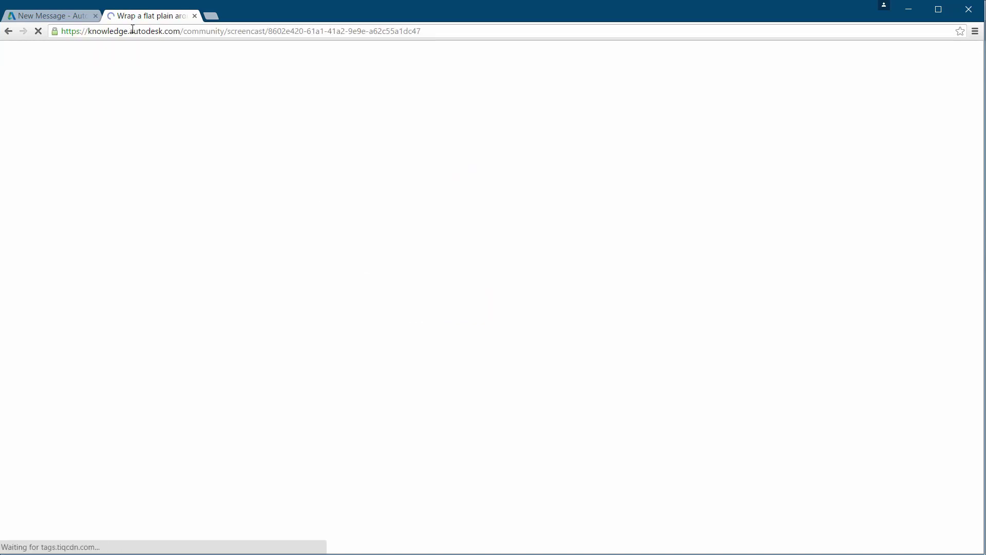
{"action": "left_click", "coordinate": [180, 32]}
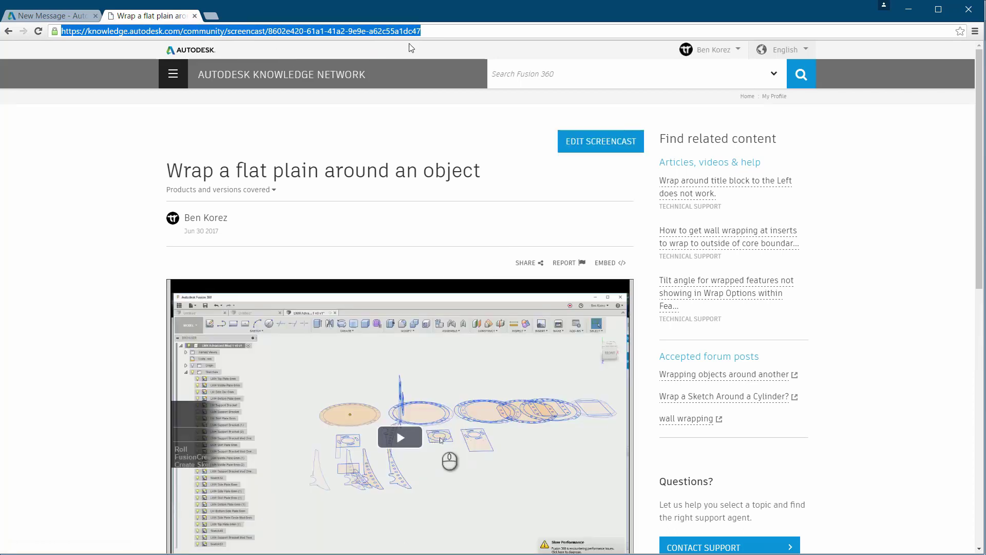
- Close the screencast page, paste its full knowledge.autodesk.com address into the post's screencast URL field and preview it
{"action": "left_click", "coordinate": [195, 16]}
{"action": "left_click", "coordinate": [276, 317]}
{"action": "key", "text": "ctrl+v"}
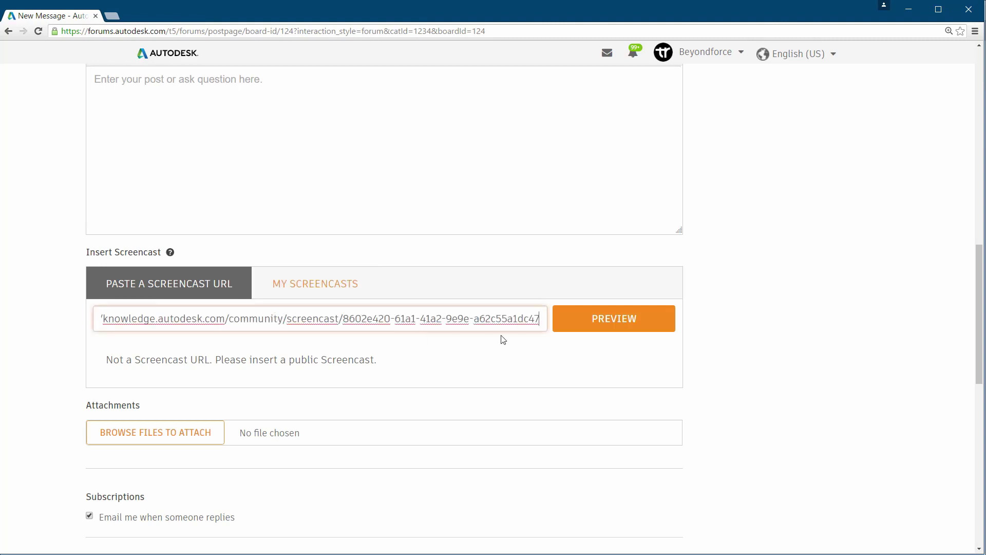
{"action": "left_click", "coordinate": [595, 319]}
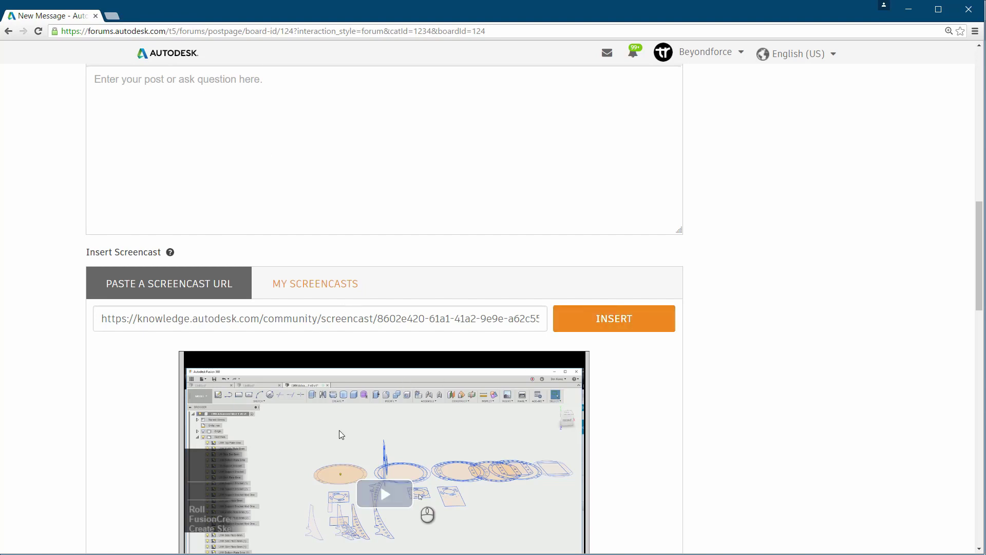
- Insert the previewed screencast into the post's details below a few empty lines
{"action": "scroll", "coordinate": [363, 430], "scroll_direction": "down", "scroll_amount": 1}
{"action": "scroll", "coordinate": [361, 430], "scroll_direction": "down", "scroll_amount": 2}
{"action": "scroll", "coordinate": [353, 321], "scroll_direction": "up", "scroll_amount": 5}
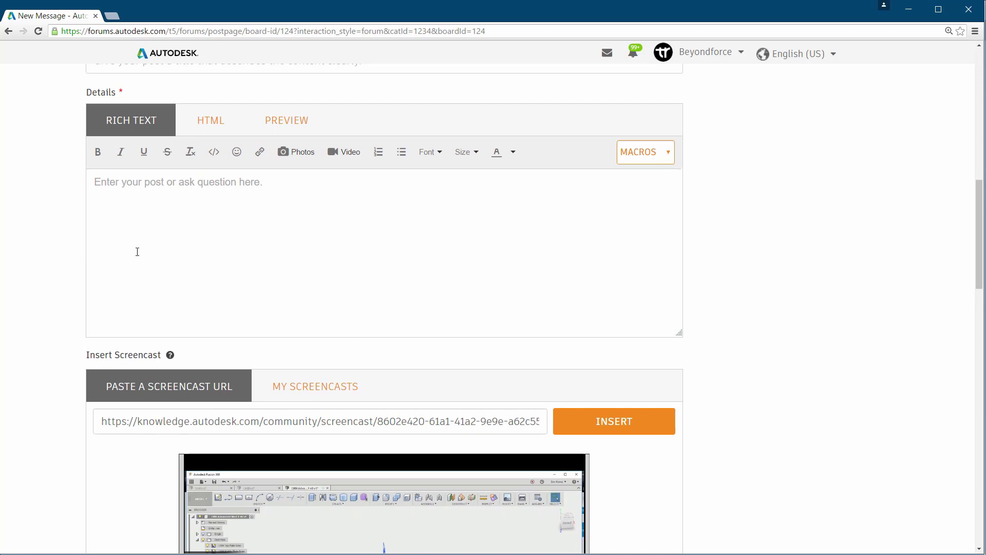
{"action": "key", "text": "Return"}
{"action": "key", "text": "Return"}
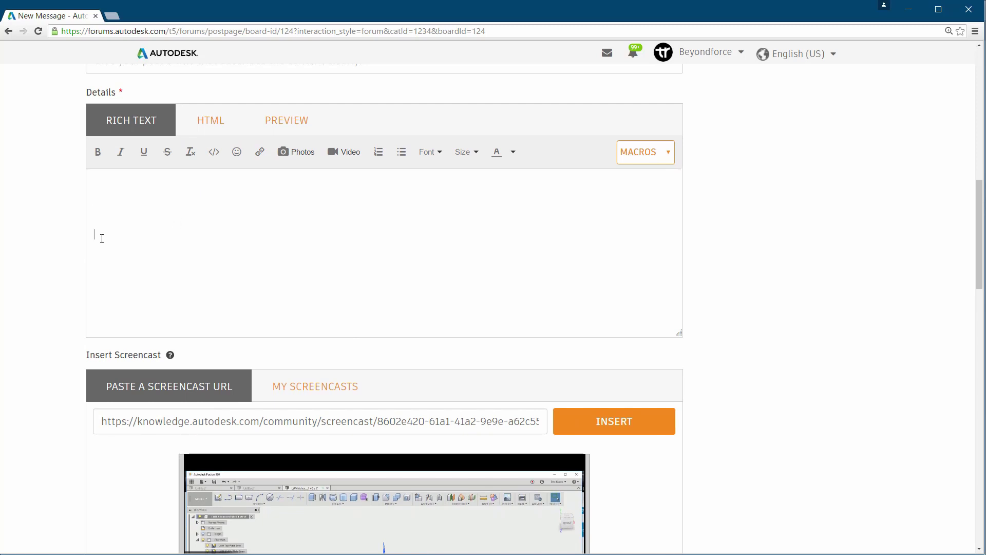
{"action": "left_click", "coordinate": [624, 431]}
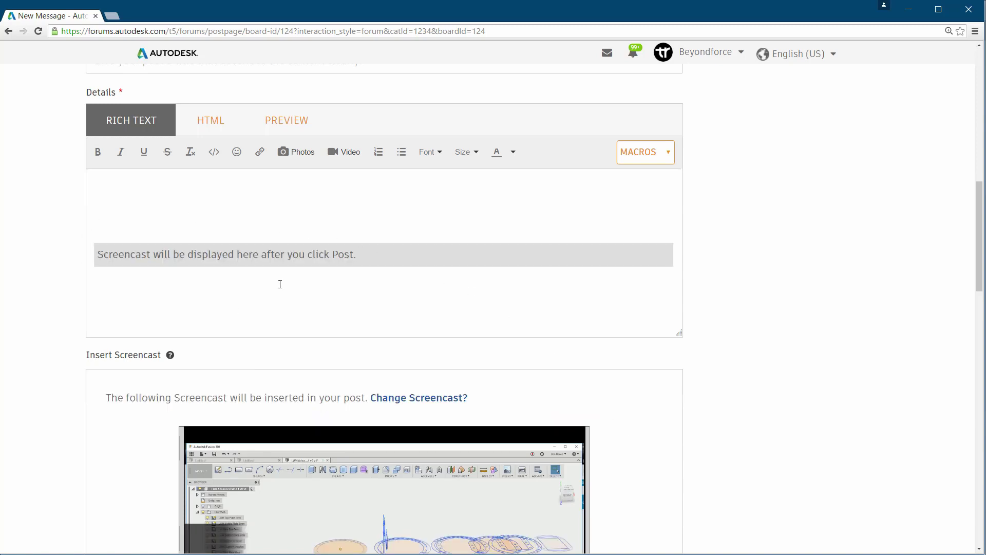
- Add an empty line below the inserted screencast and look over the post's attachment, subscription and tag options
{"action": "left_click", "coordinate": [173, 307]}
{"action": "key", "text": "Return"}
{"action": "scroll", "coordinate": [775, 341], "scroll_direction": "down", "scroll_amount": 10}
{"action": "scroll", "coordinate": [775, 341], "scroll_direction": "down", "scroll_amount": 5}
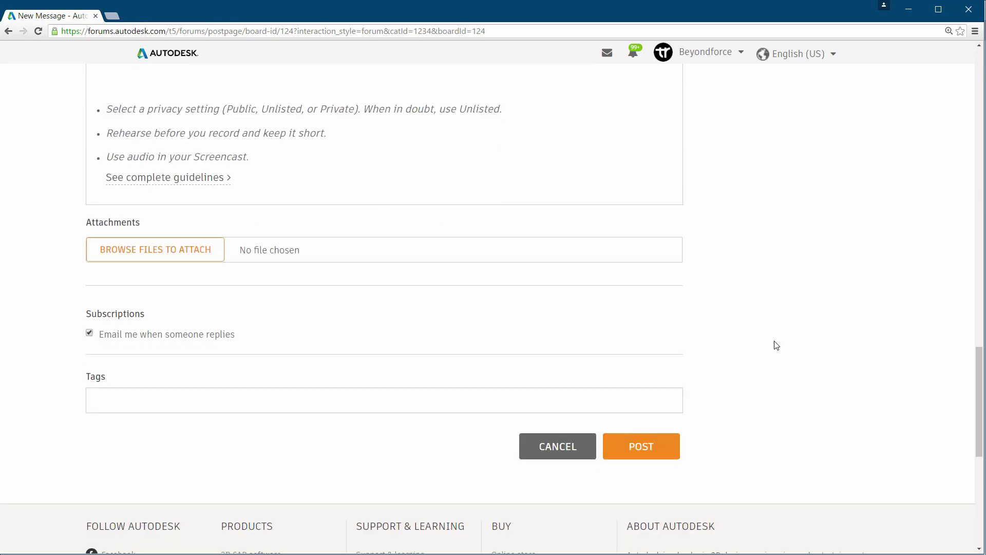